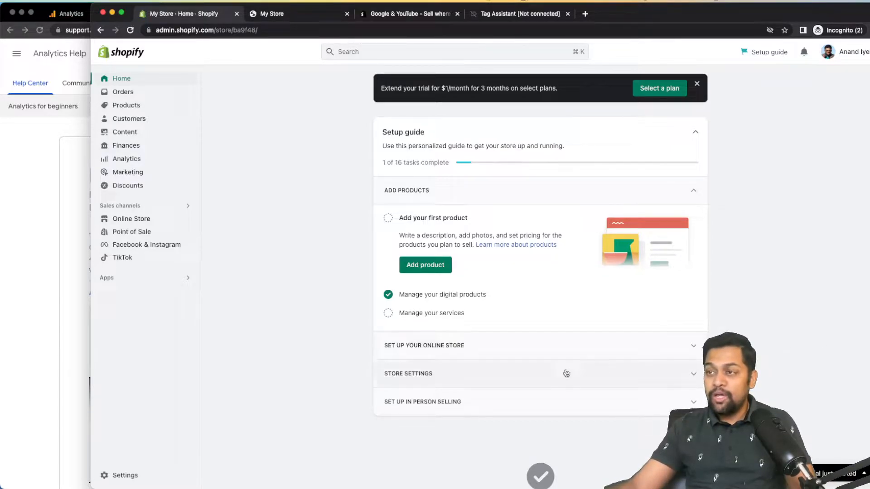
Inspect the additional scripts field for the order status page in the store's checkout settings, then close the settings.
left_click(126, 481)
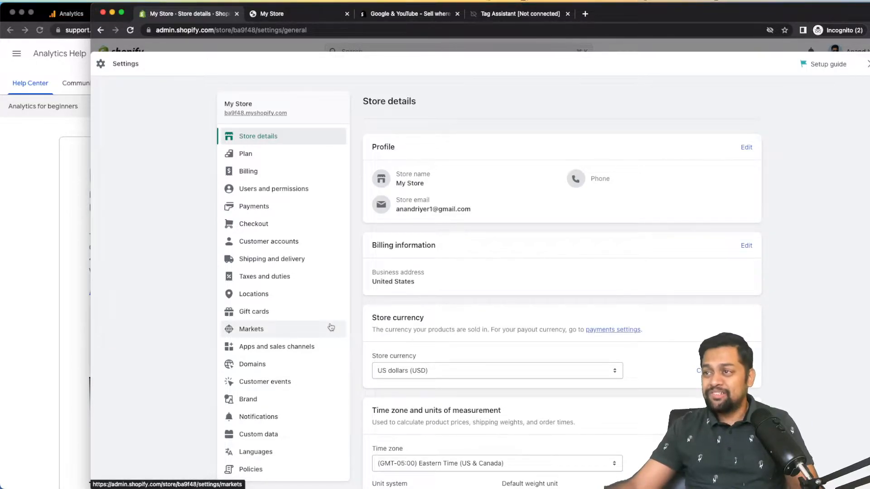
left_click(263, 224)
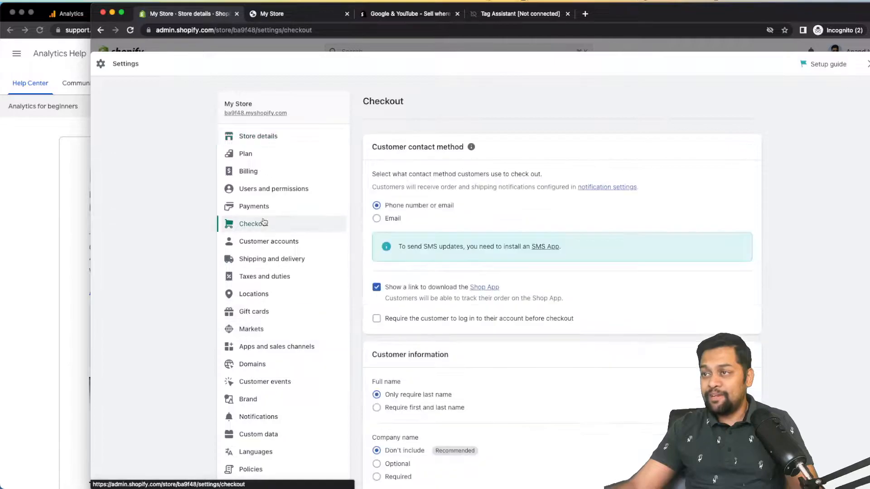
scroll(510, 320, "down", 15)
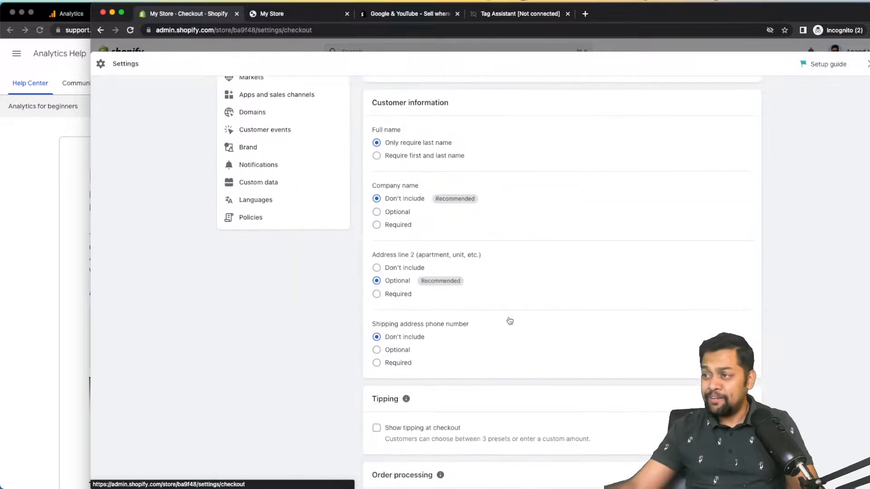
scroll(510, 321, "down", 6)
left_click(481, 280)
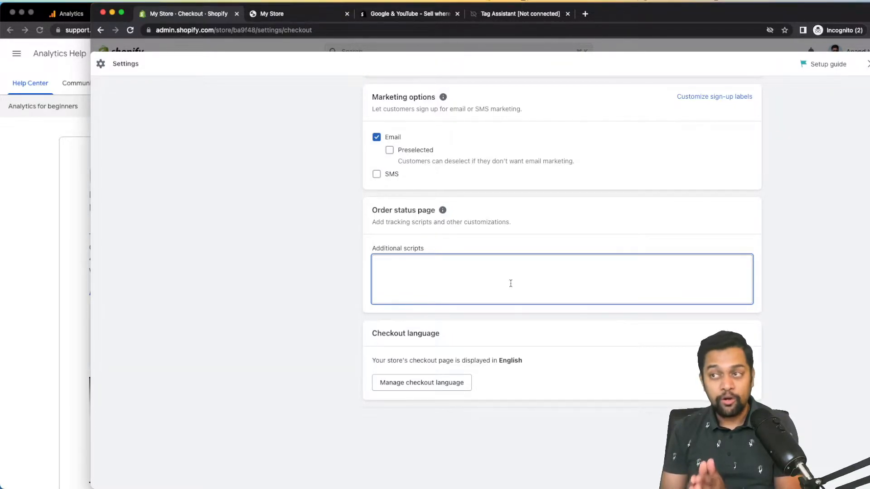
left_click(867, 64)
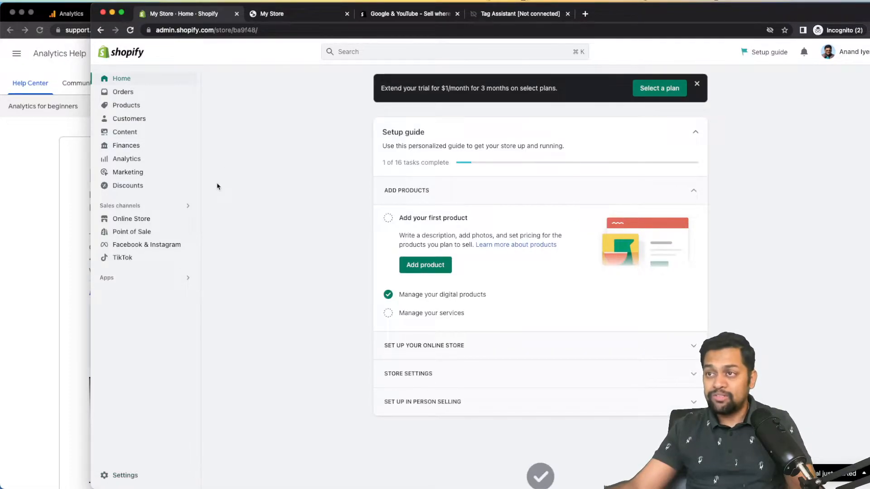
Examine theme.liquid in the code of the online store's Dawn theme, then return to the theme overview.
left_click(132, 220)
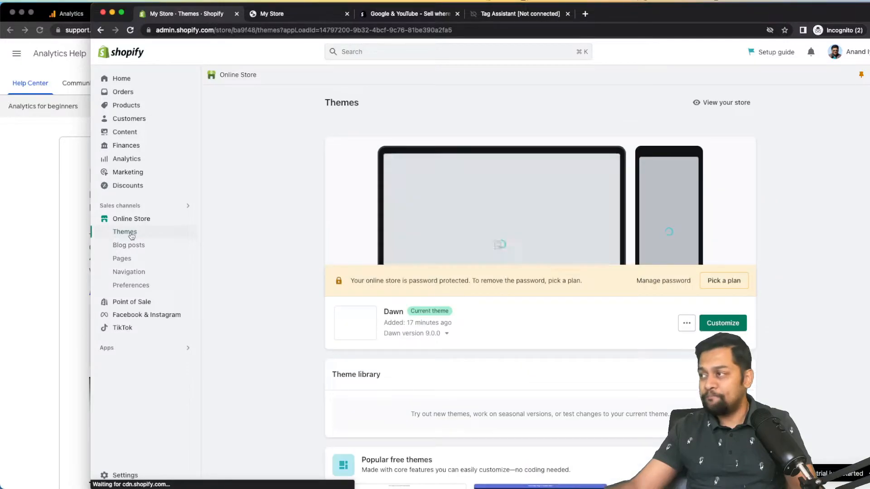
left_click(686, 324)
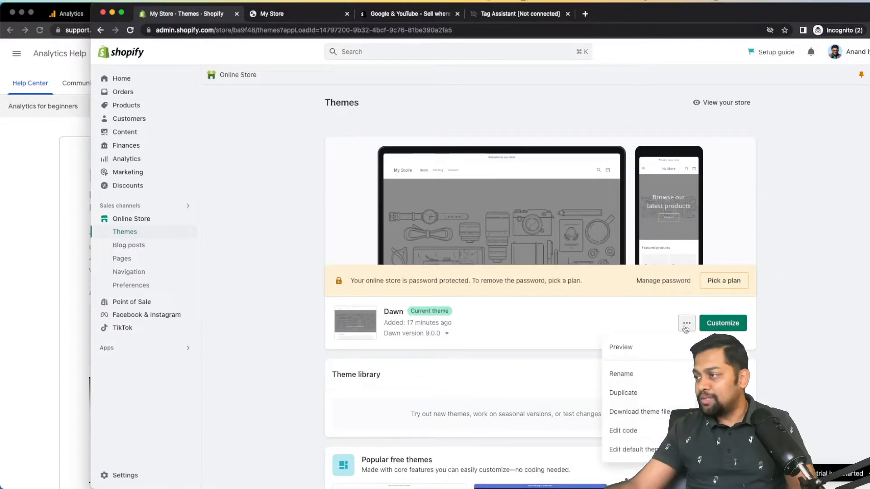
left_click(639, 437)
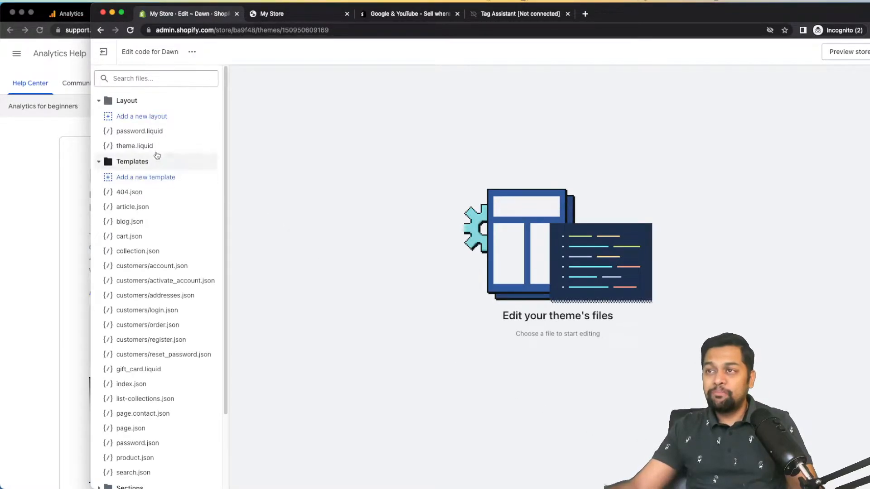
left_click(134, 146)
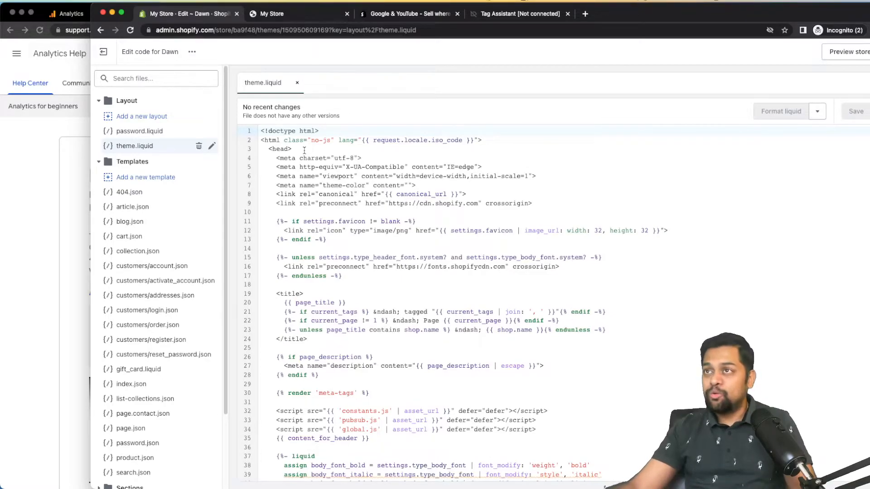
left_click(103, 52)
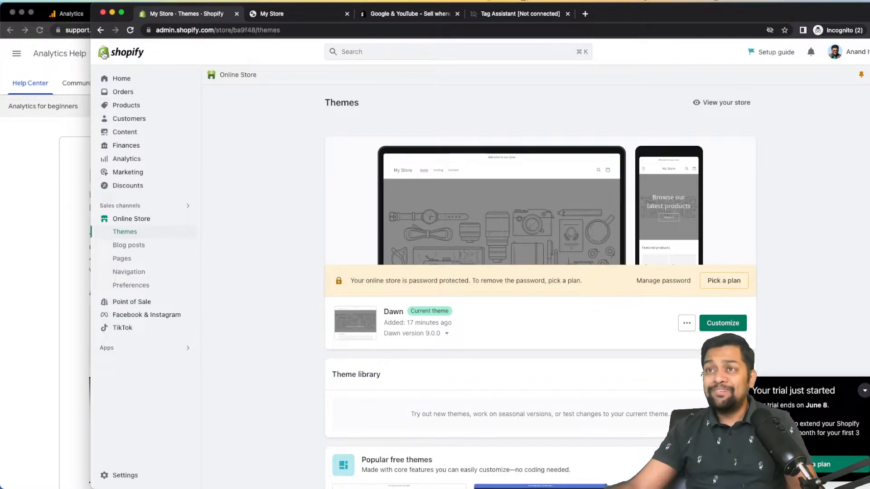
Switch to Google Analytics and start a new property named with the owner's first name followed by "E-Commerce Store".
left_click(52, 169)
left_click(290, 16)
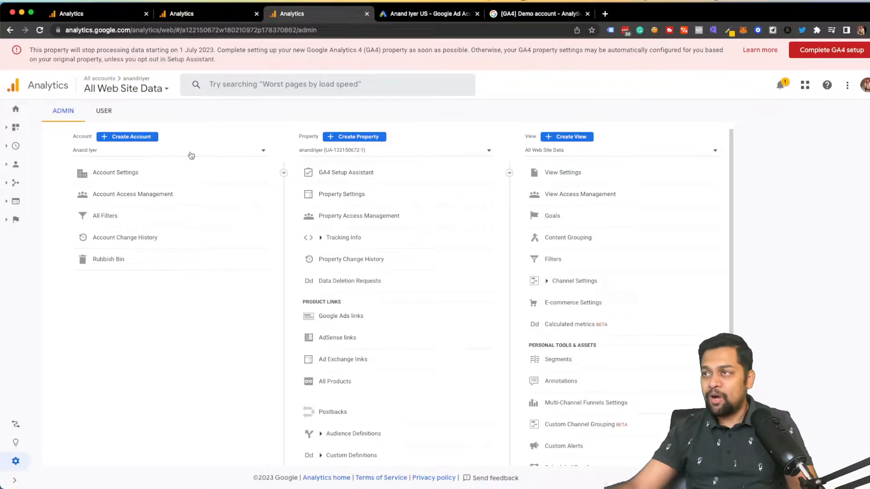
left_click(356, 137)
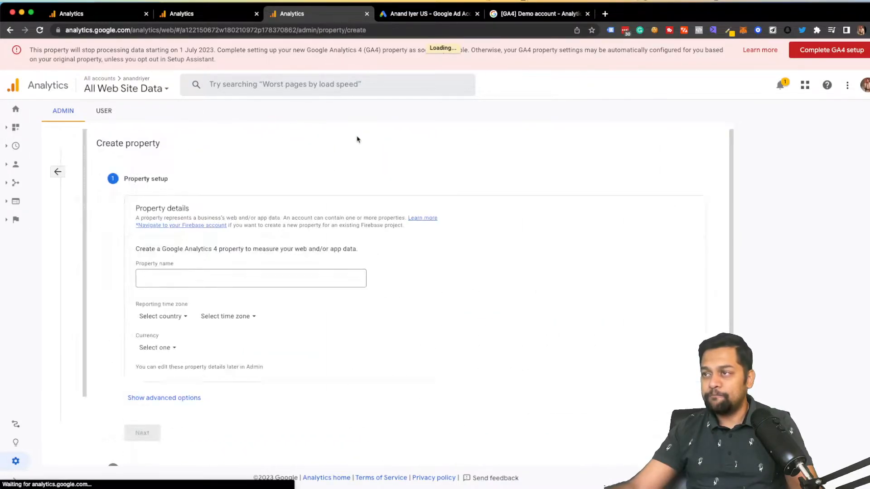
left_click(283, 261)
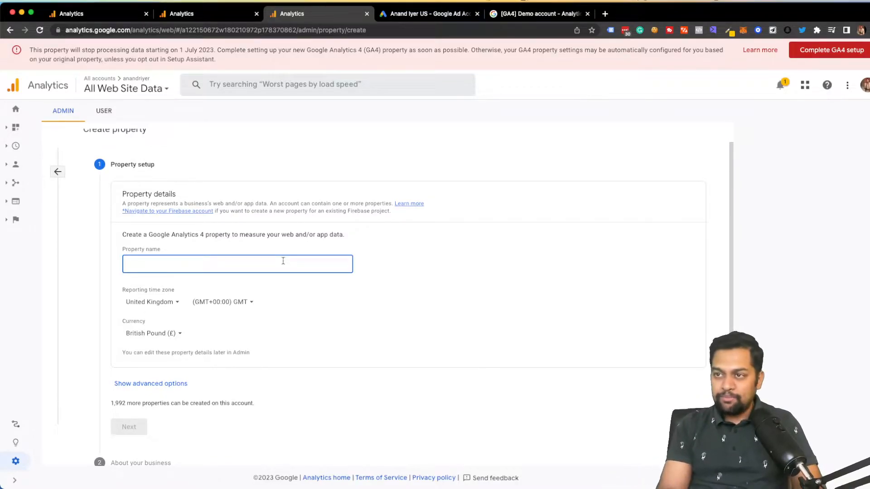
type("Anand ")
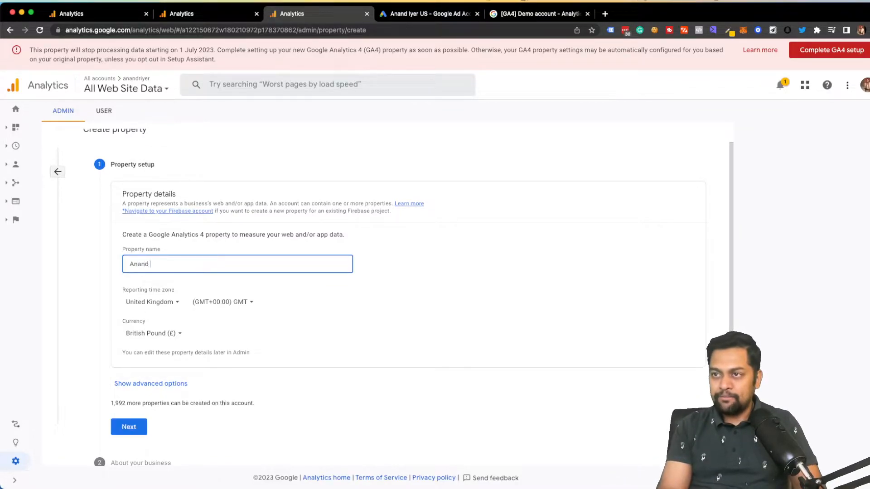
type("E-Commerce ")
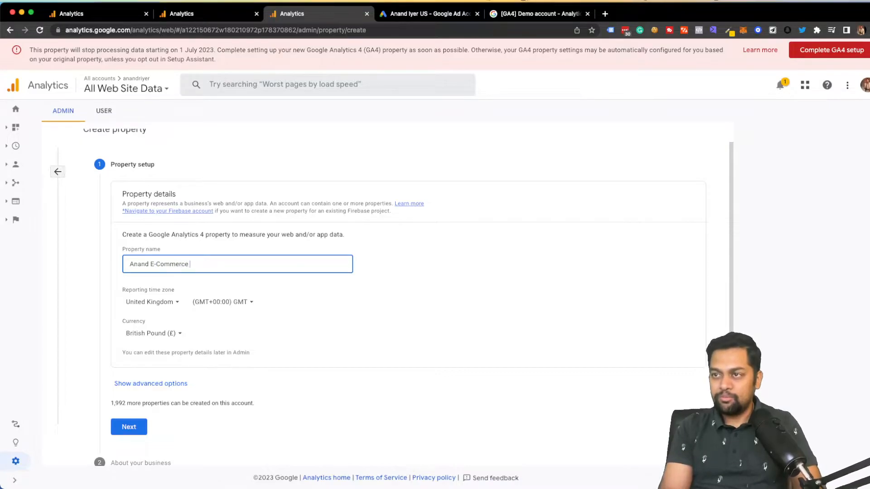
type("Store")
Set the property's reporting time zone to United States, New York Time, and its currency to US Dollar ($).
scroll(188, 301, "down", 1)
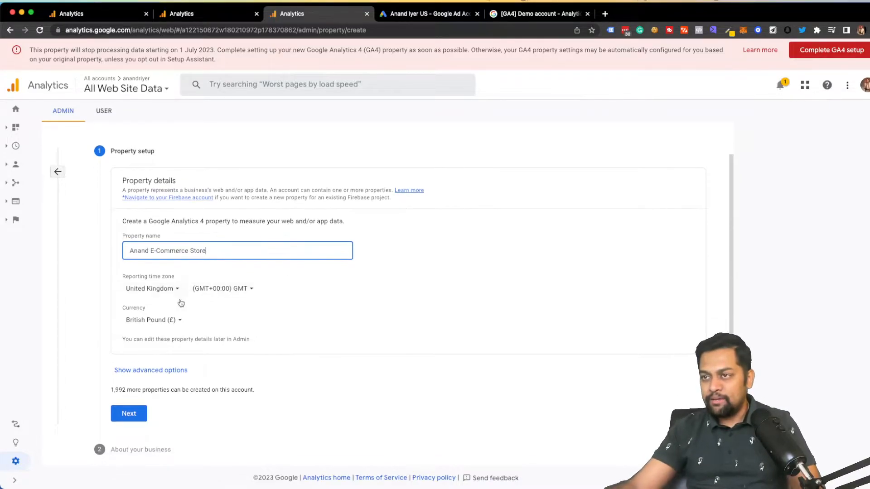
left_click(166, 289)
type("united")
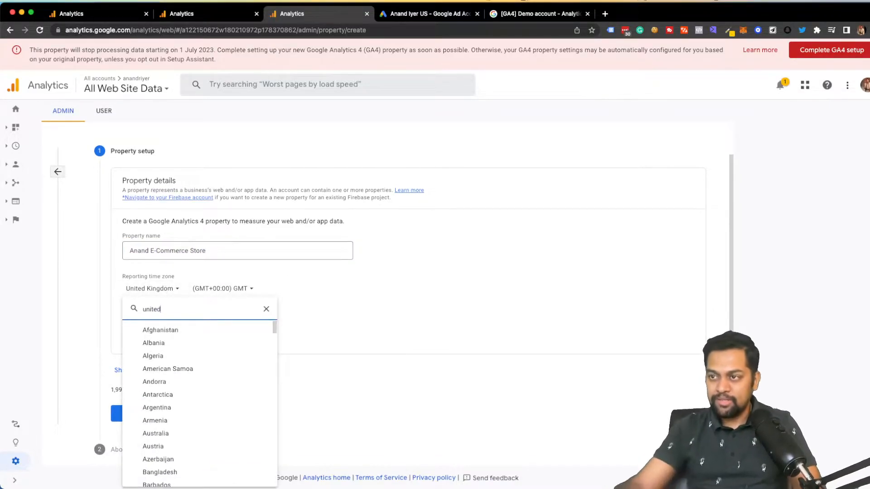
left_click(170, 355)
left_click(249, 289)
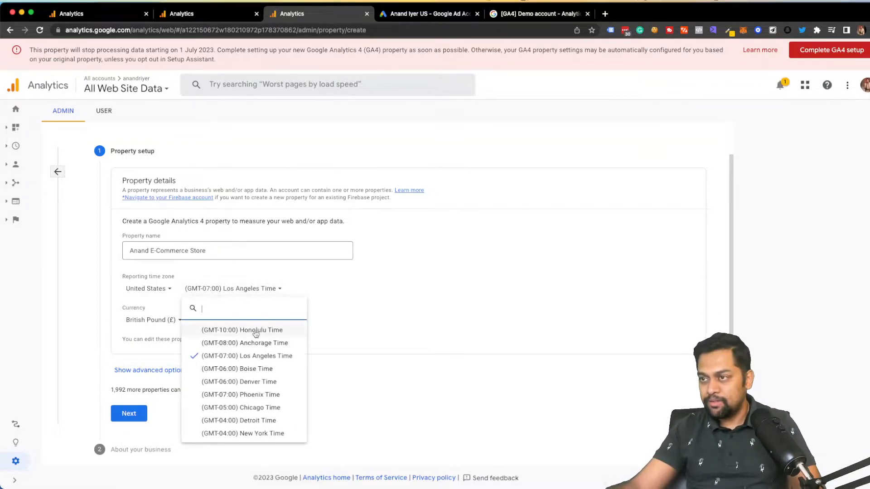
left_click(266, 433)
left_click(150, 320)
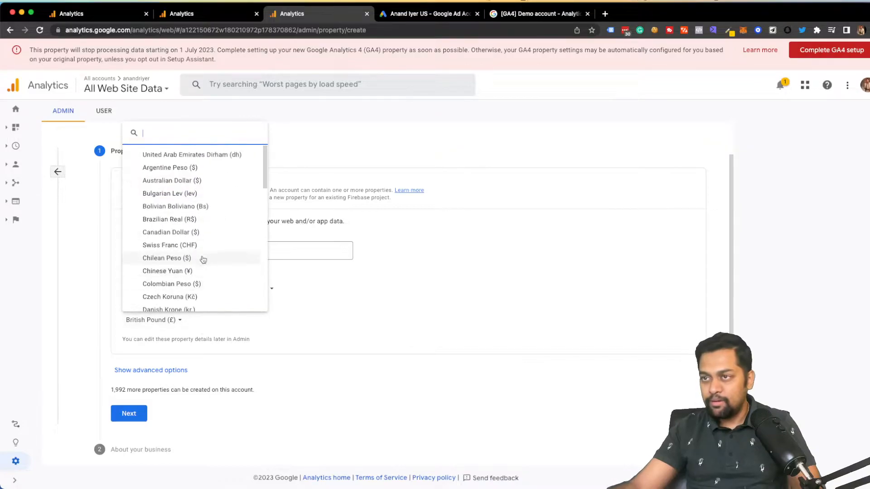
scroll(199, 263, "down", 10)
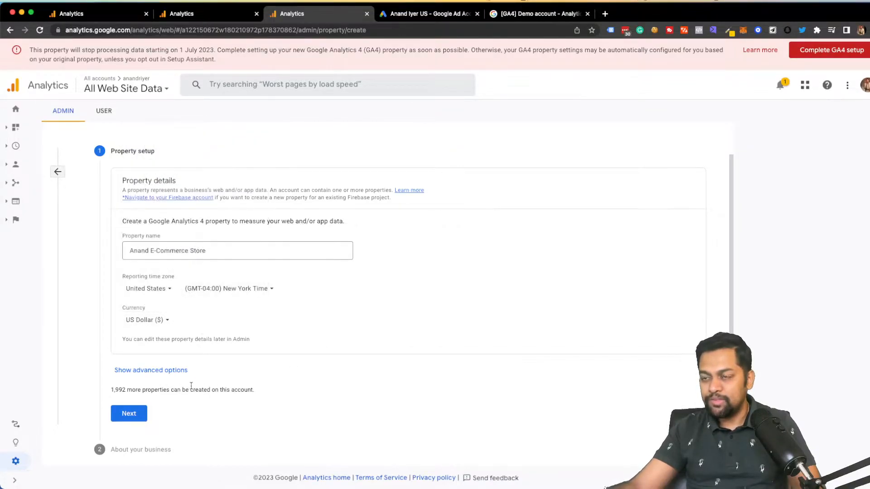
Check the advanced options for creating a Universal Analytics property, leave it switched off and continue to the business information.
left_click(154, 370)
scroll(272, 358, "down", 2)
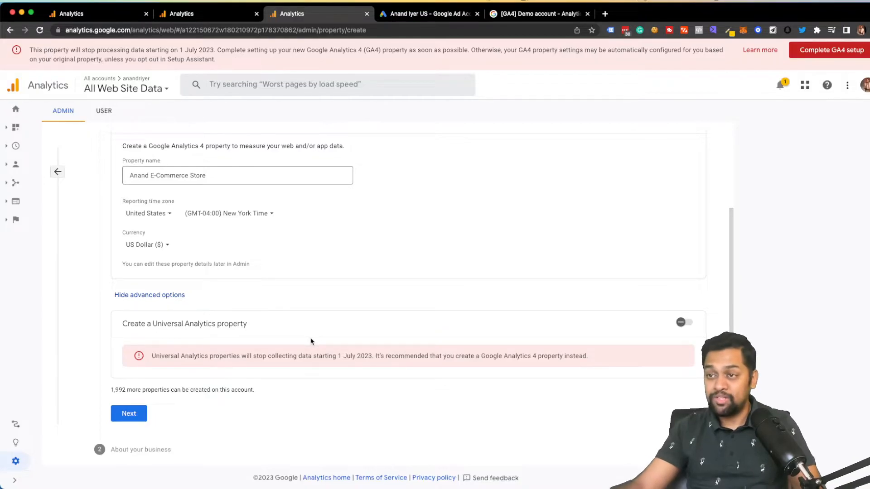
left_click(129, 413)
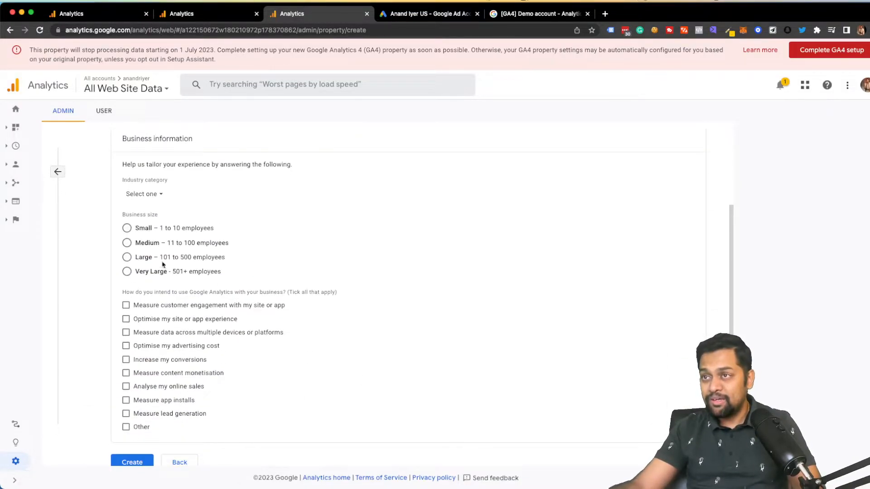
Create the property as a small business, ticking customer engagement, data across devices or platforms, advertising cost, conversions and content monetisation as uses.
left_click(126, 229)
scroll(128, 229, "down", 1)
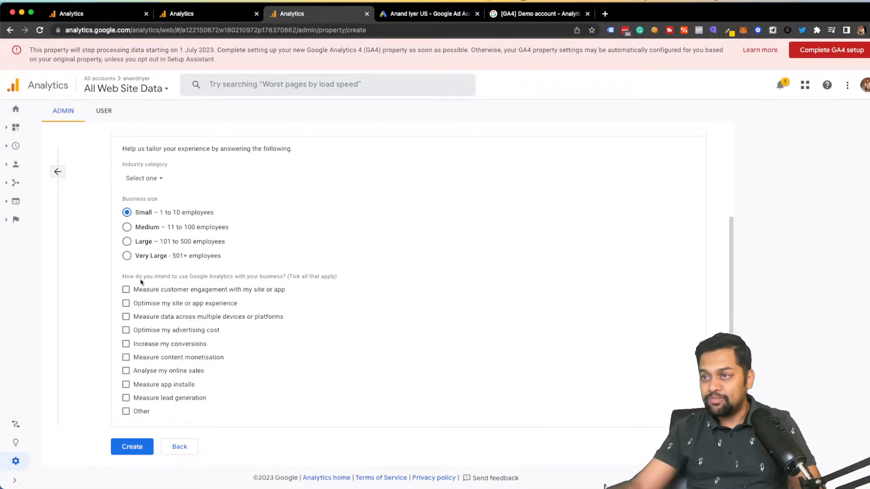
left_click(126, 290)
left_click(126, 316)
left_click(126, 330)
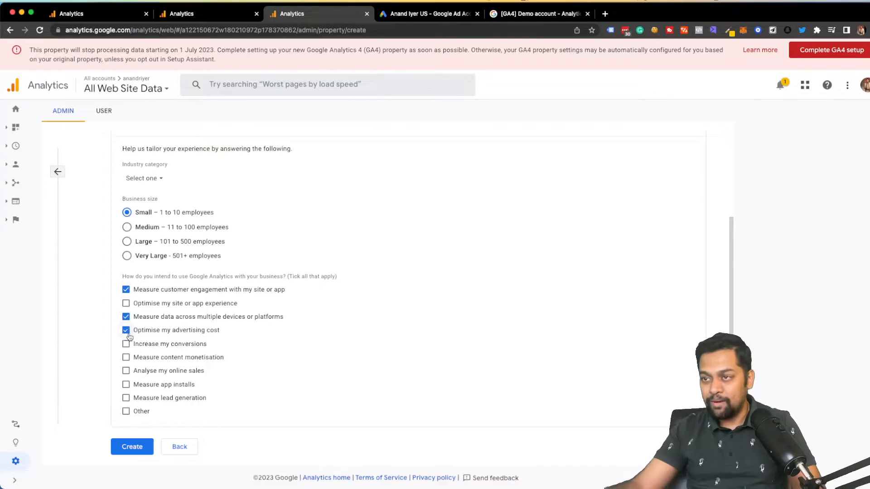
left_click(126, 345)
left_click(125, 358)
left_click(137, 448)
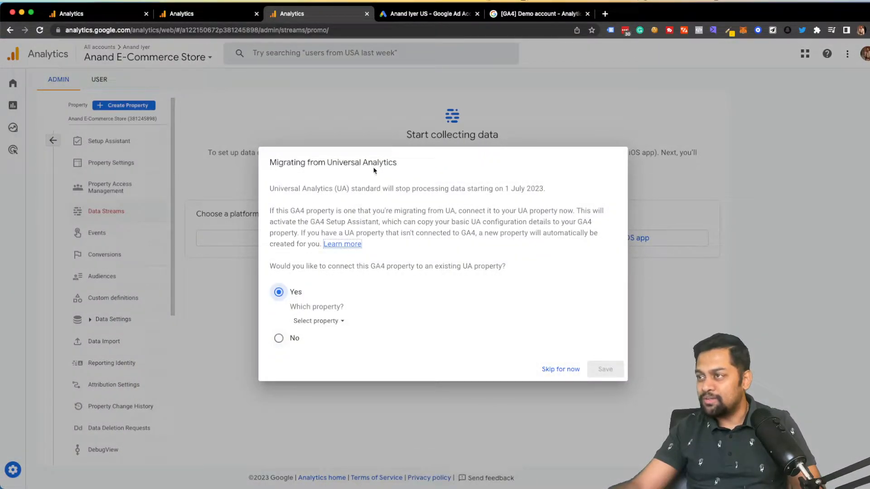
Skip connecting the property to an existing Universal Analytics property and start setting up a Web data stream.
left_click(278, 338)
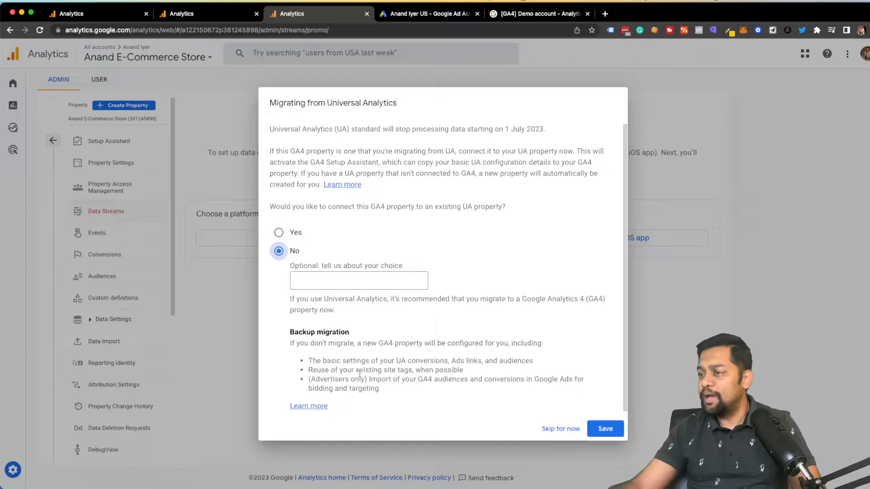
left_click(562, 429)
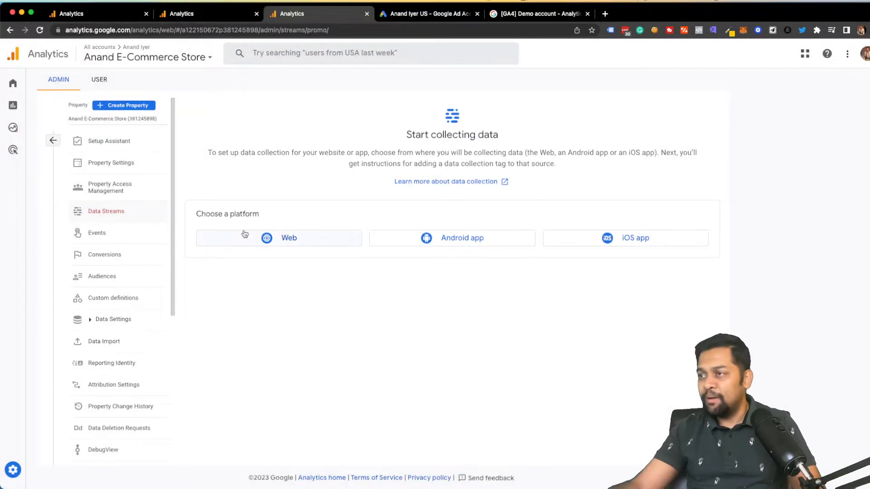
left_click(278, 244)
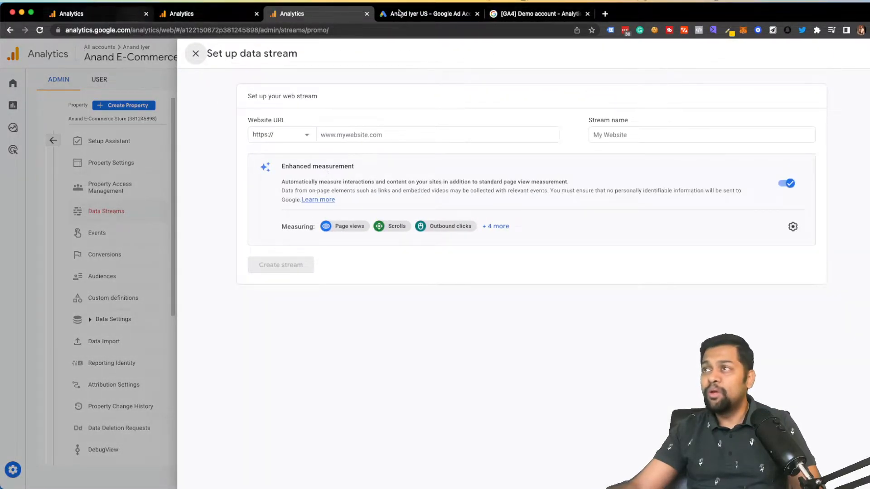
Switch to the storefront window and copy the store's base address from its URL, without the collections path.
key("ctrl+Up")
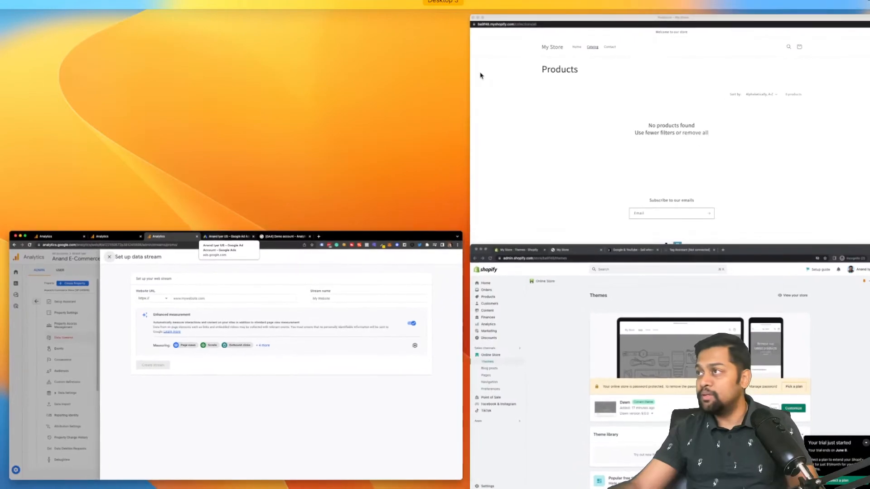
left_click(265, 22)
left_click(177, 22)
left_click(178, 23)
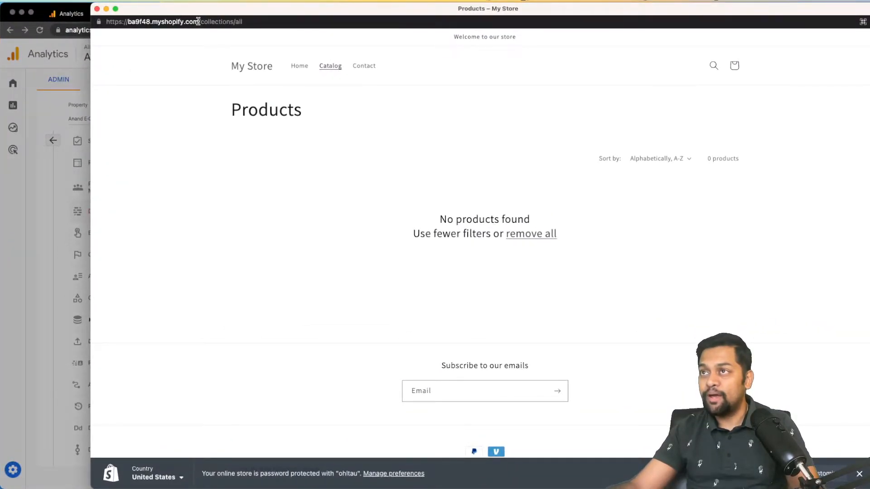
left_click_drag(198, 22, 91, 21)
key("super+c")
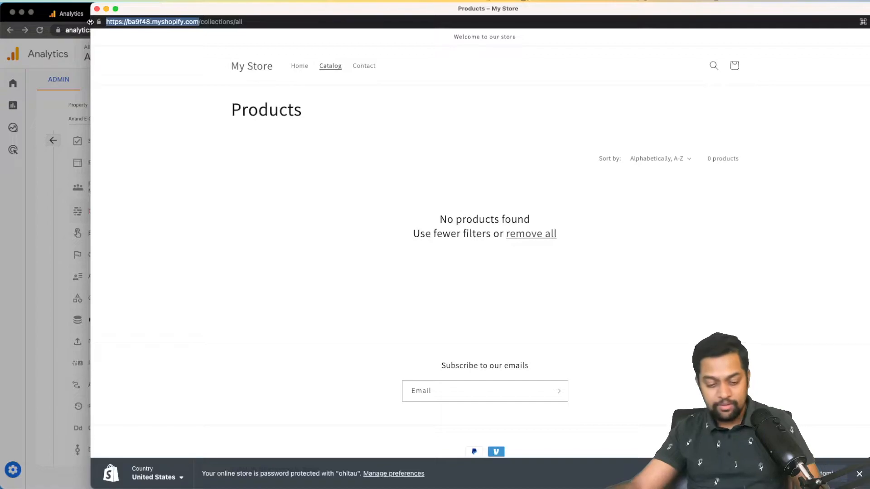
Set the stream's website URL to ba9f48.myshopify.com and name the stream with the owner's first name plus "E-Commerce Store".
left_click(45, 122)
left_click(365, 134)
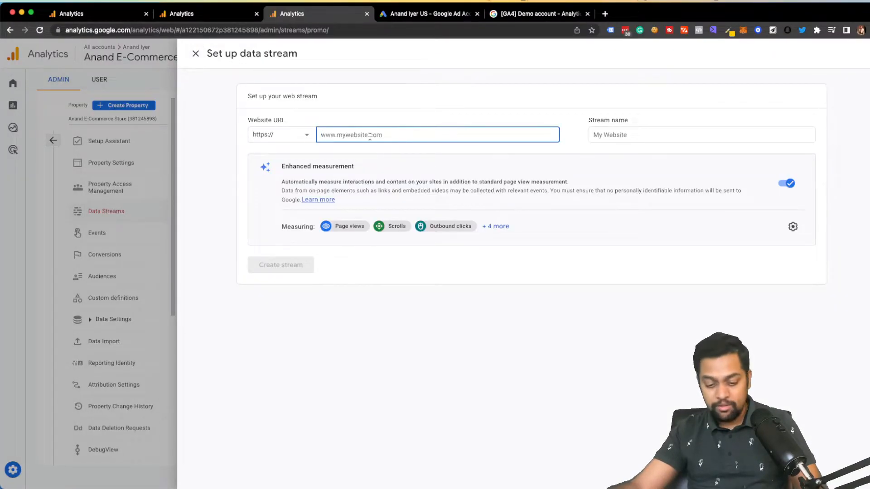
key("super+v")
left_click_drag(342, 135, 320, 135)
key("BackSpace")
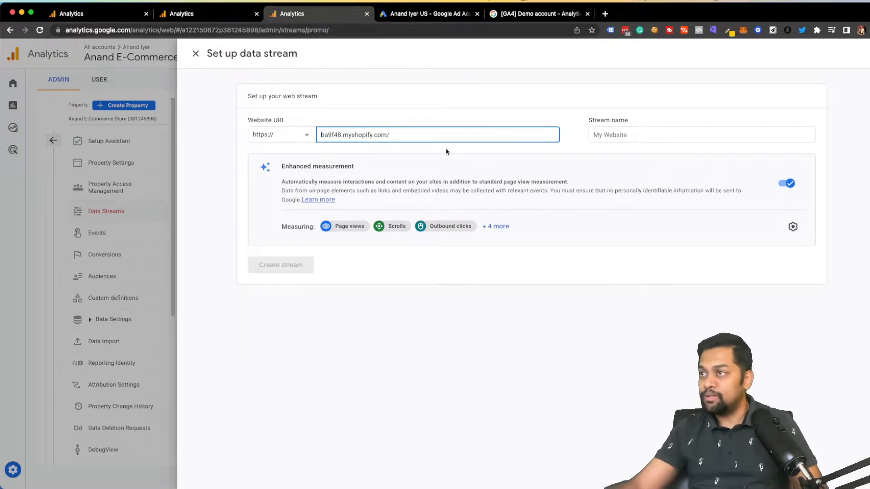
left_click(607, 134)
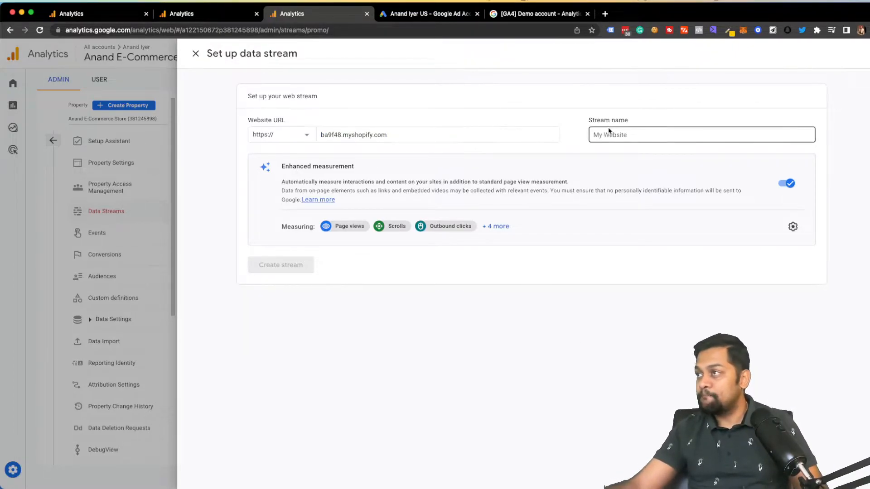
type("Anand E-Commerce Store")
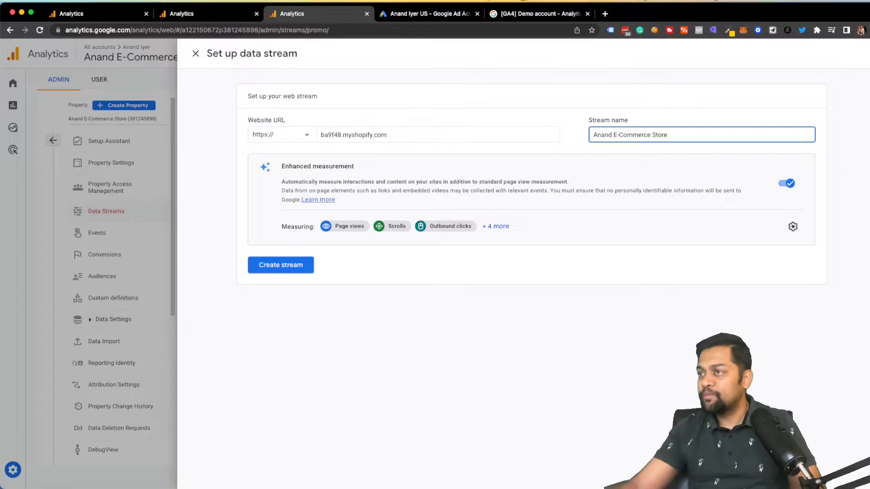
Expand the enhanced measurement list, create the web stream, and close its installation instructions and details.
left_click(496, 226)
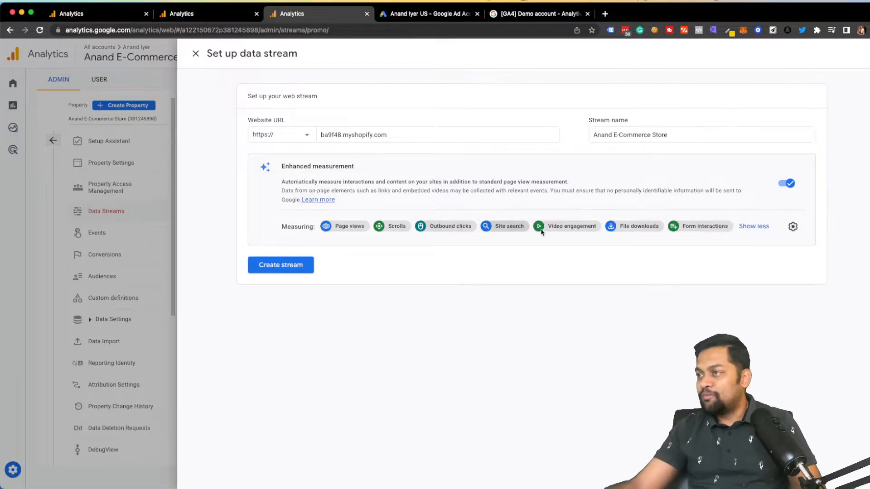
left_click(268, 273)
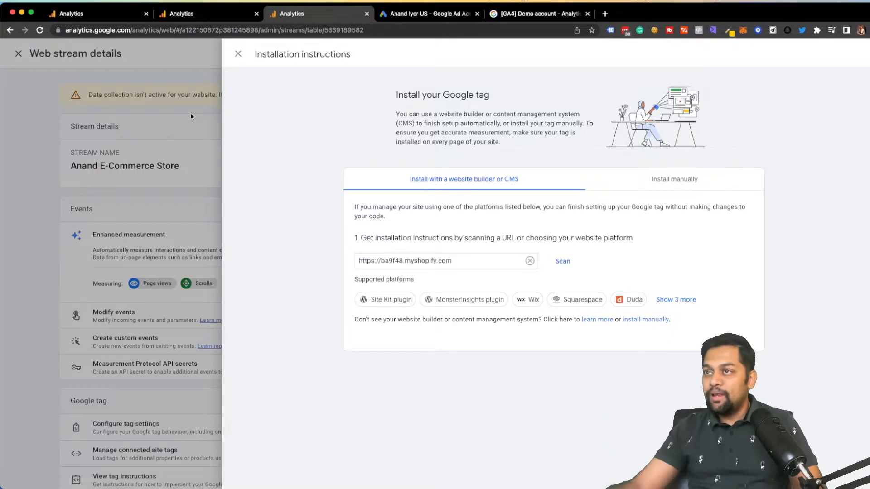
left_click(237, 53)
left_click(195, 53)
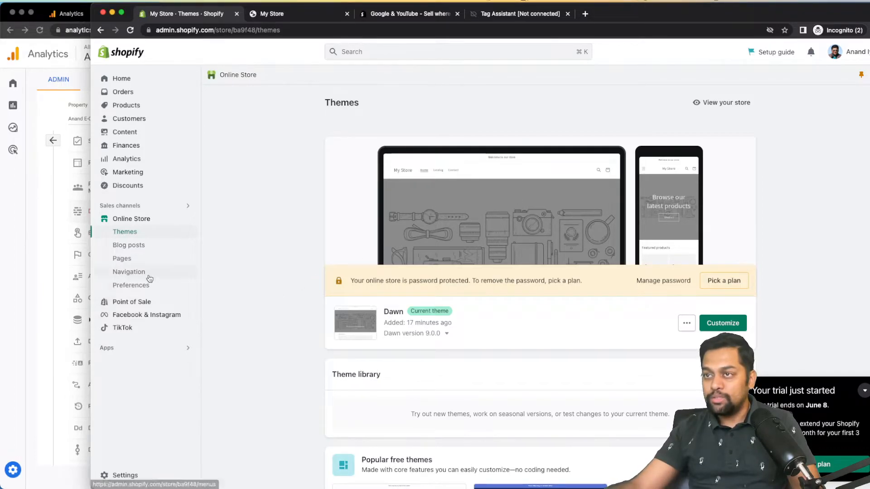
Switch to the Shopify admin and search the Shopify App Store for "google".
left_click(133, 348)
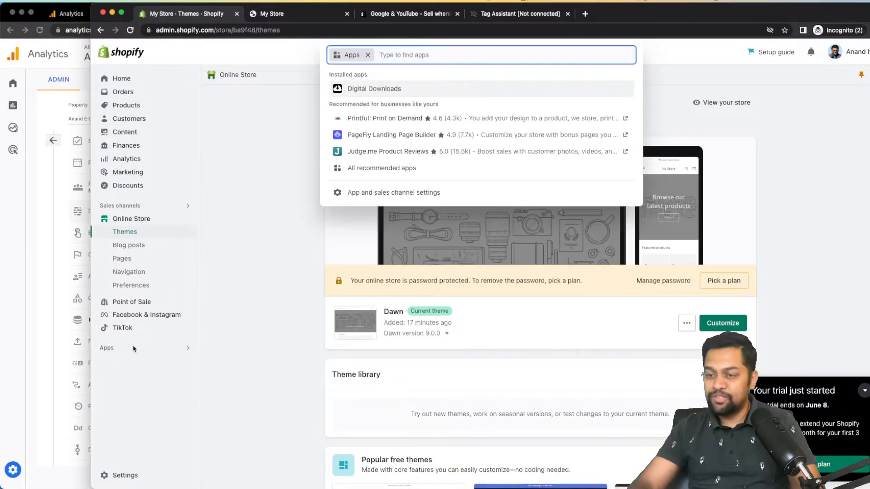
type("google")
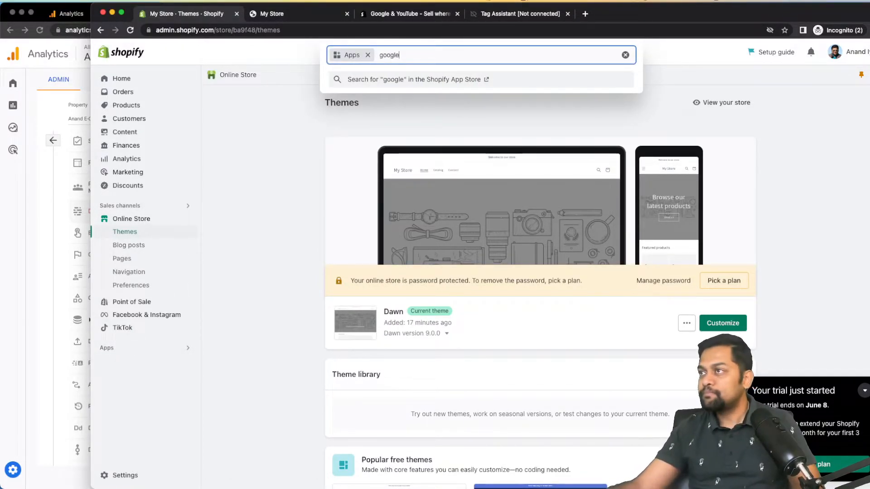
key("Return")
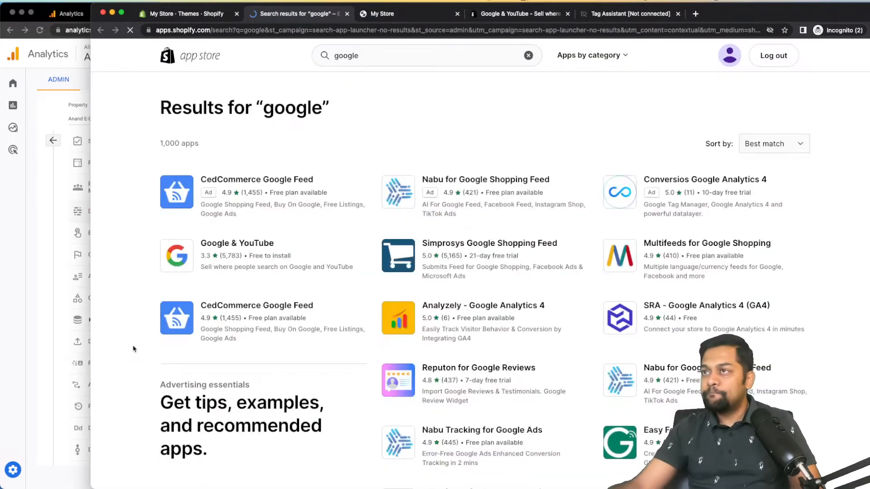
Add the Google & YouTube app to the store as a sales channel.
left_click(252, 247)
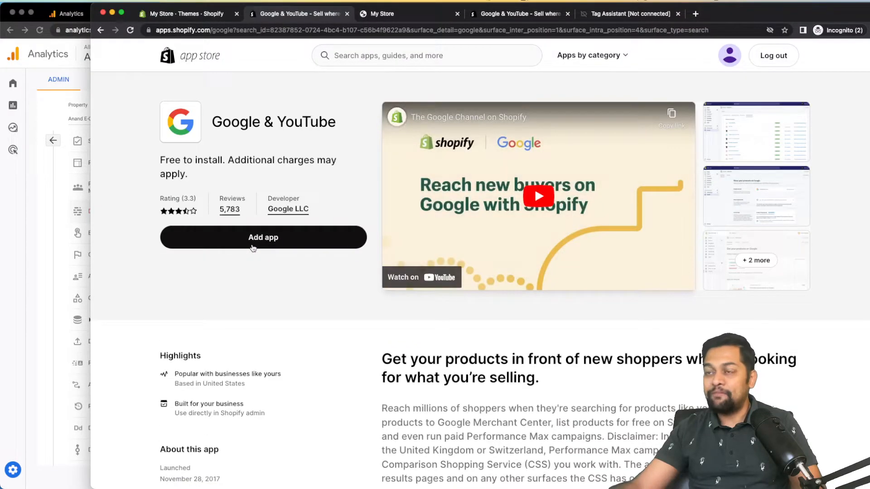
left_click(278, 238)
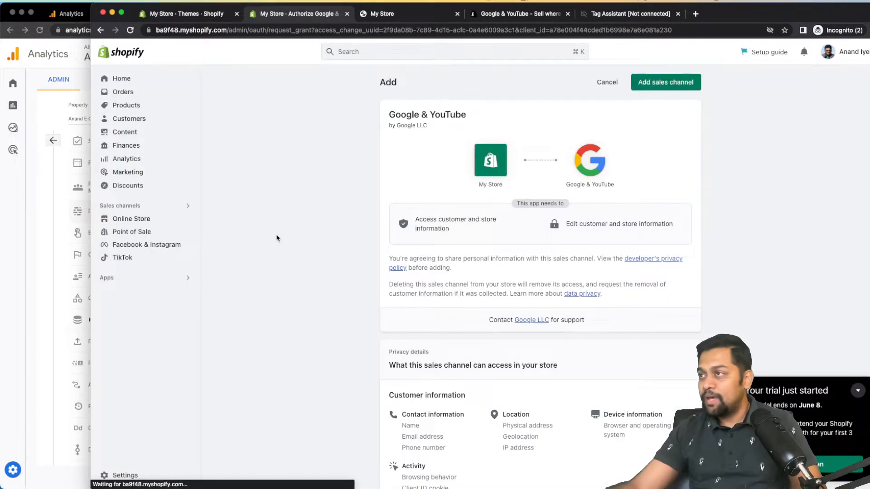
left_click(672, 86)
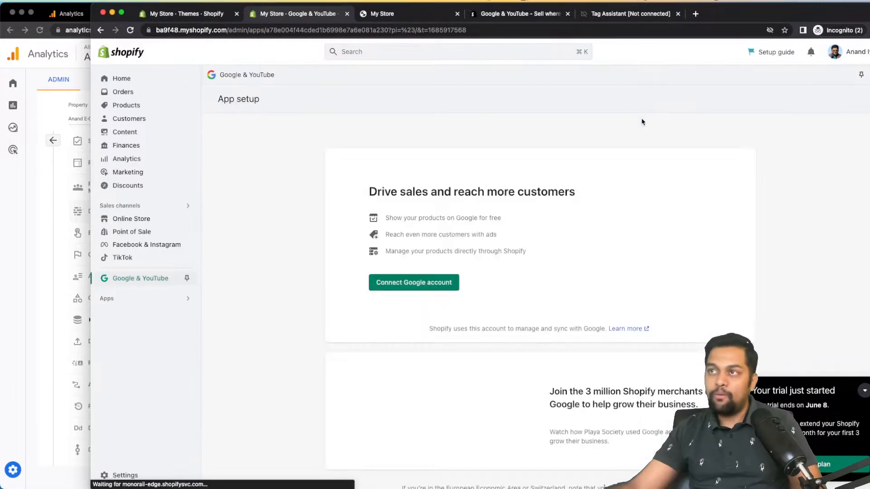
Start connecting a Google account to the Google & YouTube app and sign in by entering the account password.
scroll(641, 121, "down", 2)
scroll(641, 122, "up", 2)
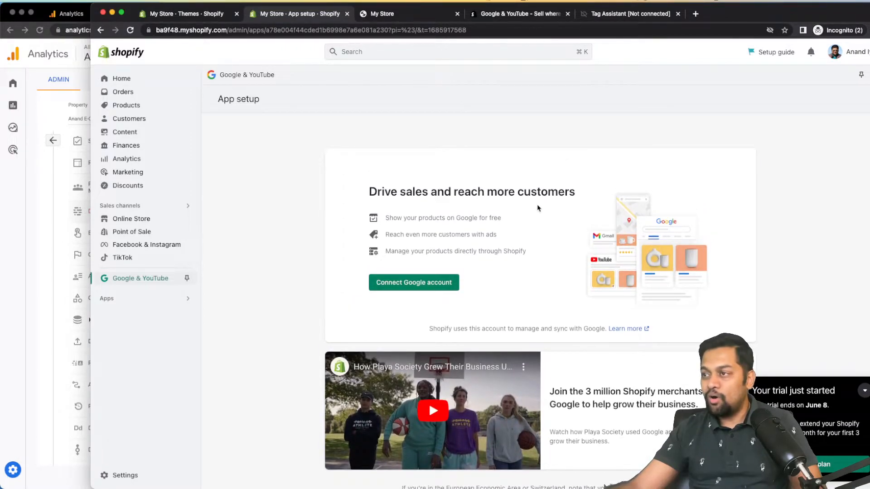
left_click(401, 284)
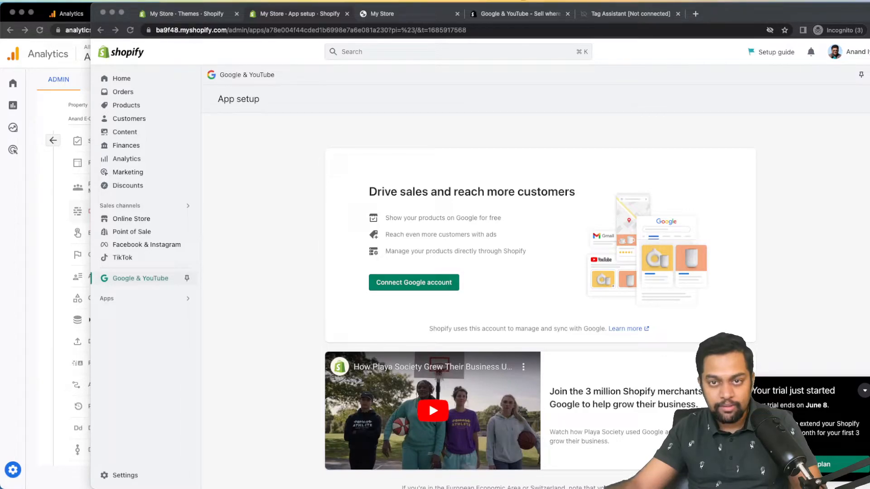
key("ctrl+Up")
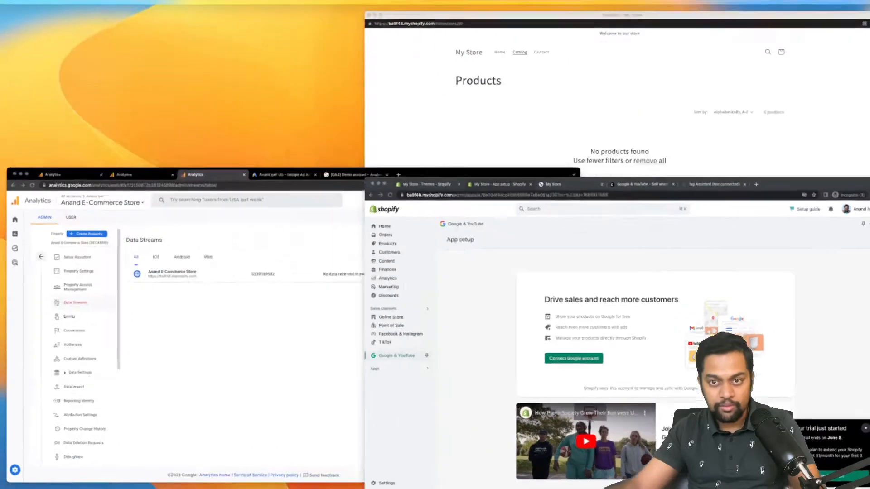
key("ctrl+Up")
left_click_drag(0, 128, 569, 98)
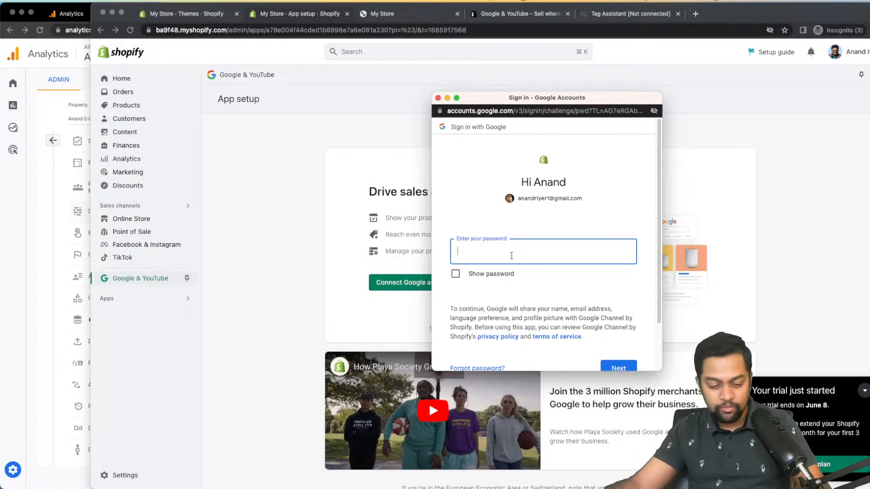
key("super+v")
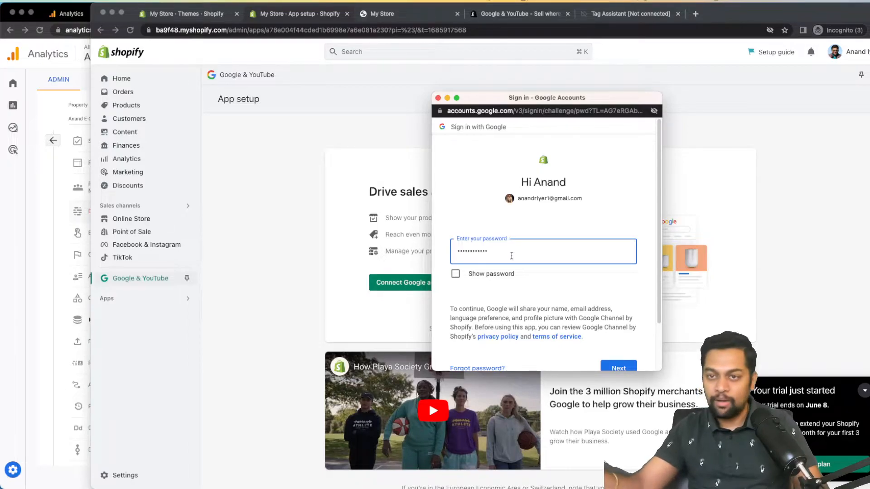
scroll(538, 284, "down", 2)
key("Return")
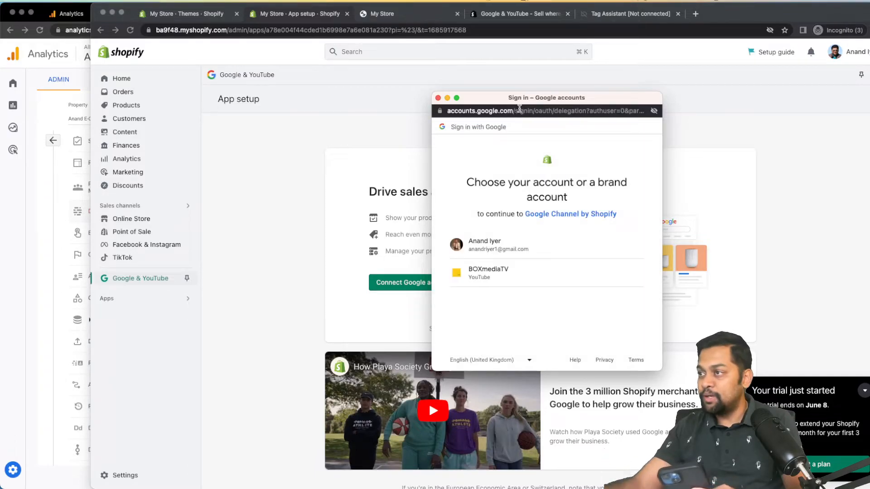
Choose the personal Google account, review the permissions Google Channel by Shopify requests, and allow the access.
left_click_drag(519, 101, 439, 112)
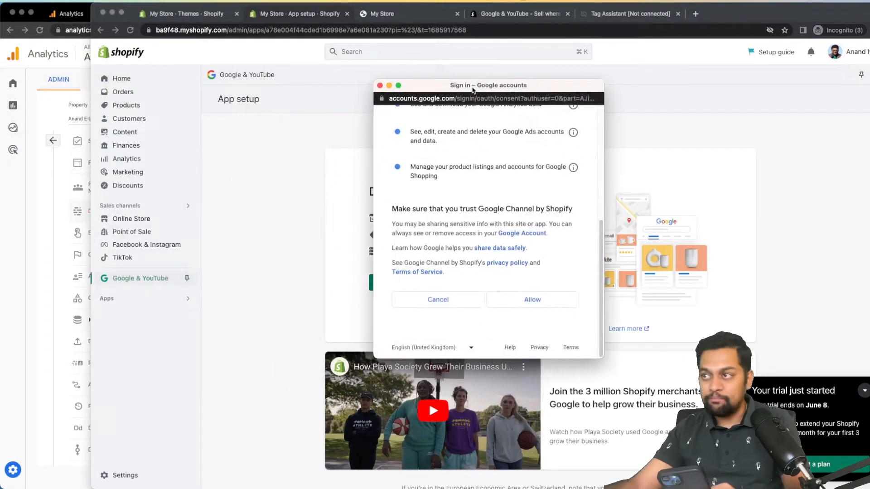
left_click_drag(480, 90, 535, 93)
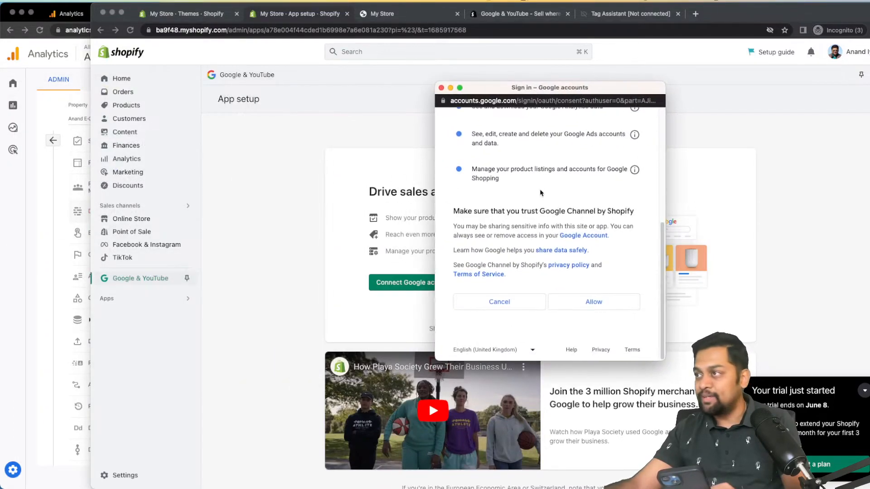
scroll(539, 190, "up", 5)
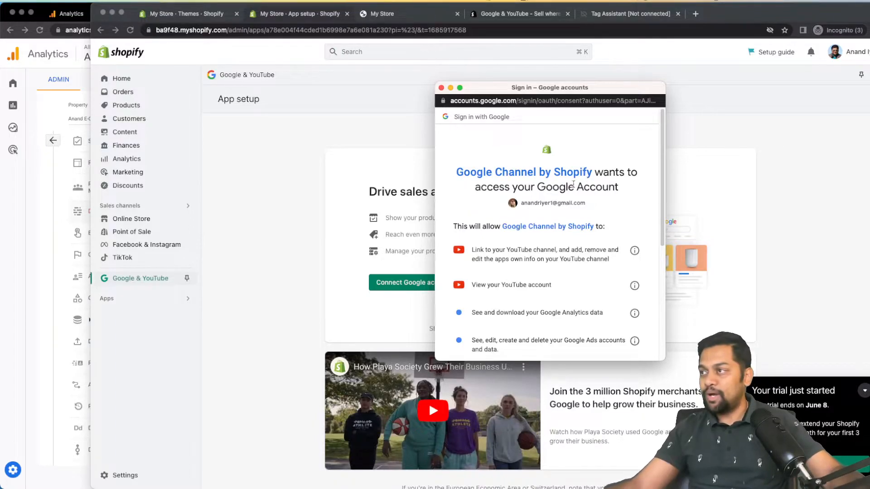
scroll(566, 214, "down", 2)
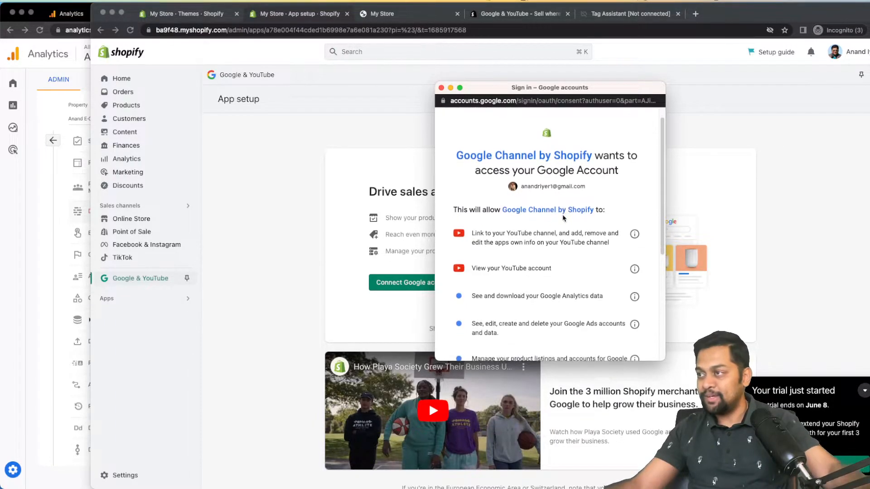
scroll(540, 226, "down", 5)
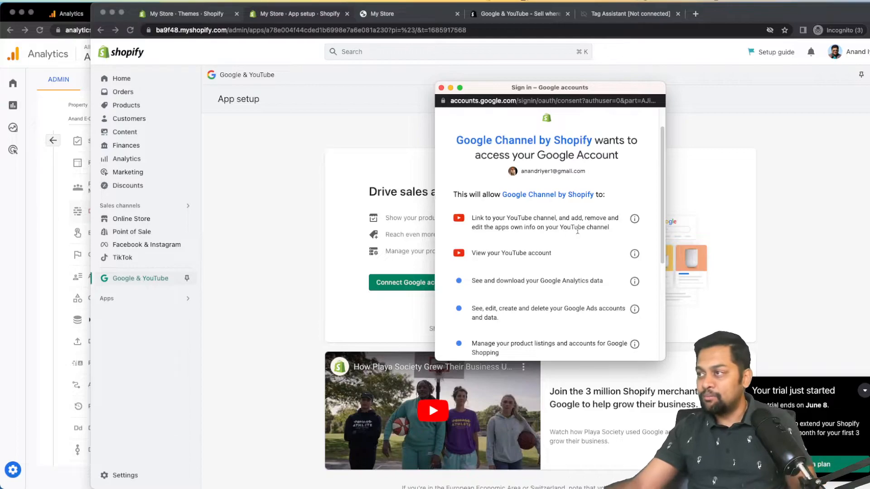
scroll(534, 247, "down", 2)
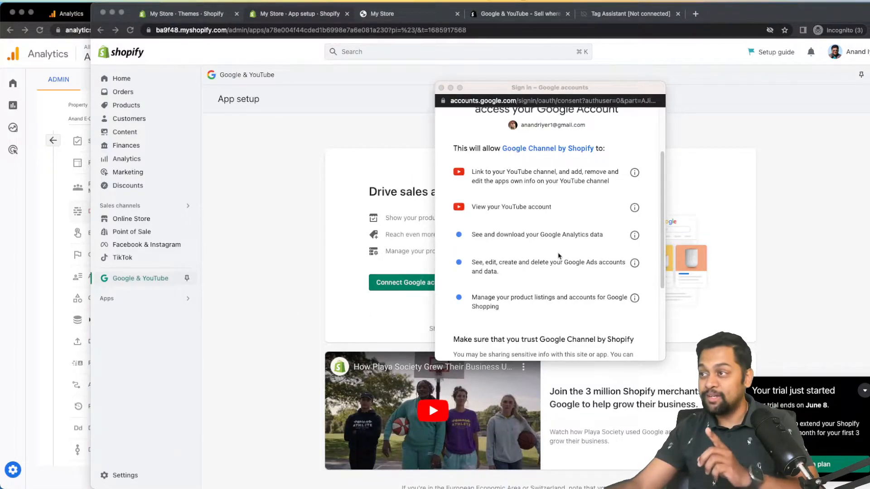
scroll(558, 256, "down", 1)
scroll(559, 256, "down", 3)
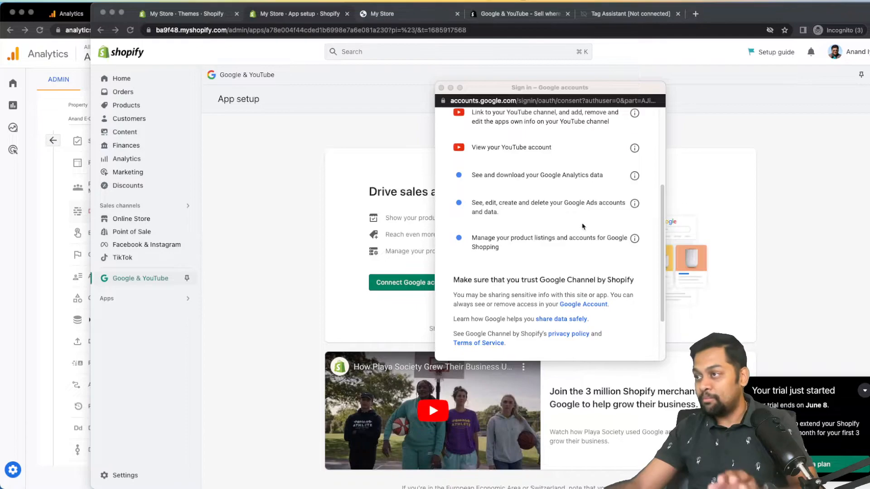
scroll(506, 251, "down", 3)
left_click(599, 303)
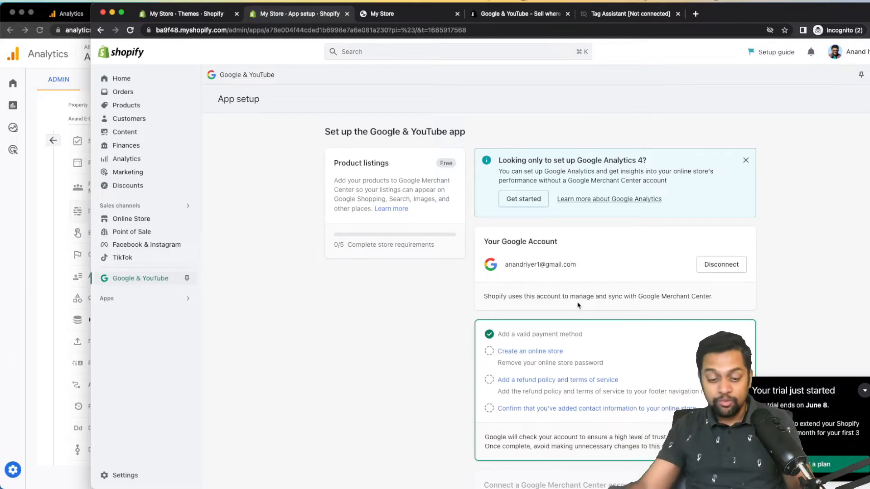
Check the data stream in Google Analytics, return to Shopify, and review the Google & YouTube app's setup requirements.
key("ctrl+Up")
left_click(379, 322)
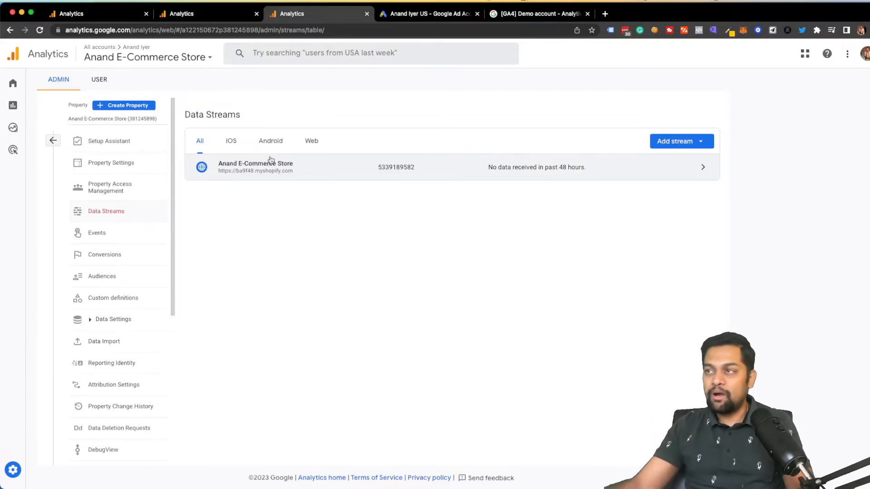
key("ctrl+Up")
left_click(641, 365)
scroll(602, 276, "up", 3)
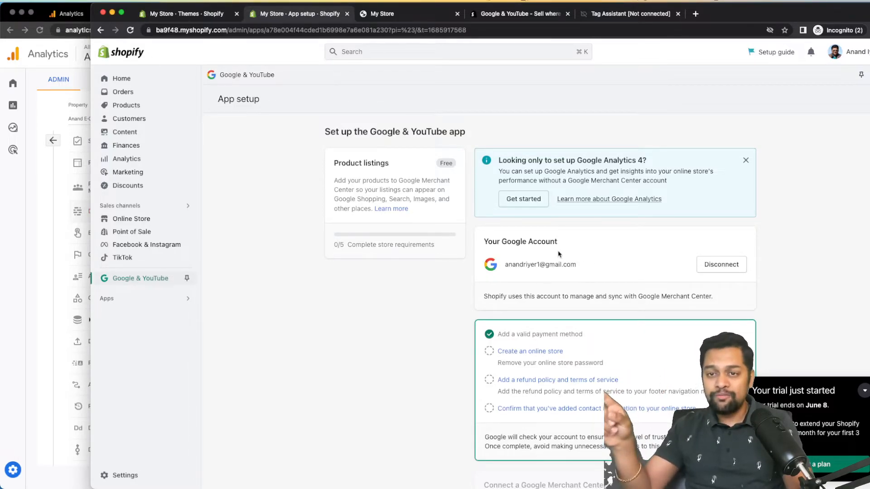
scroll(559, 254, "down", 5)
scroll(558, 254, "down", 2)
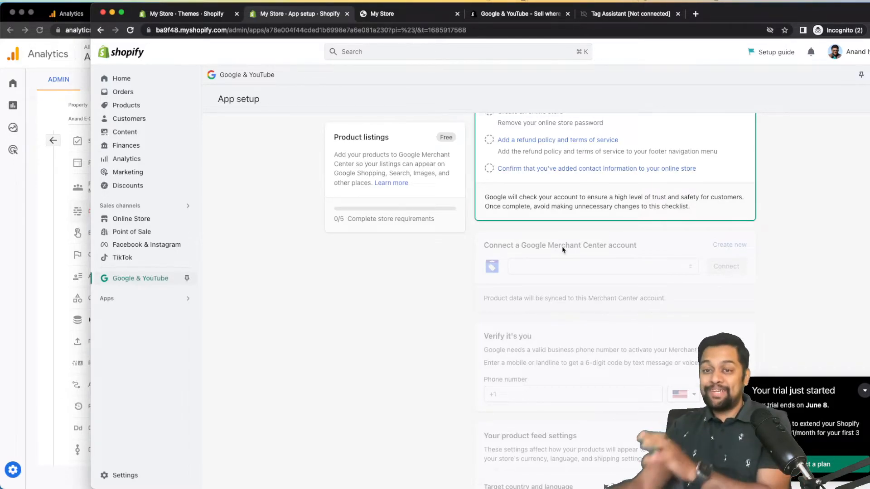
scroll(563, 250, "up", 2)
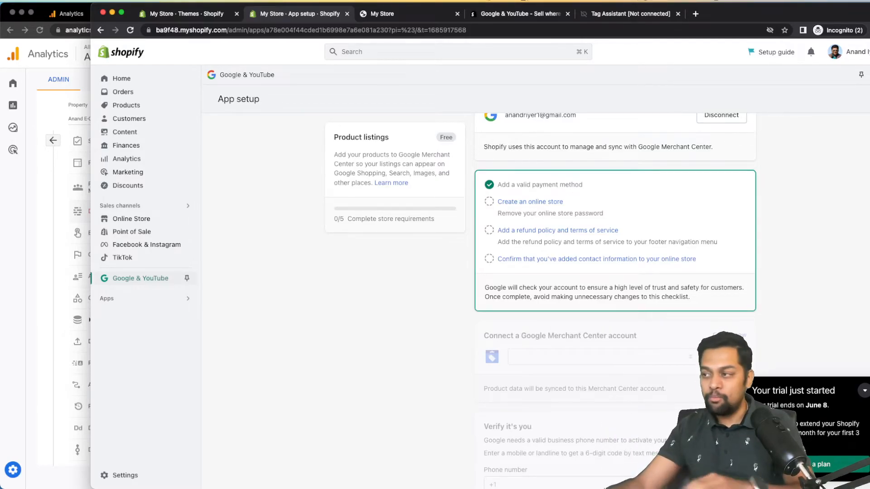
scroll(535, 298, "up", 4)
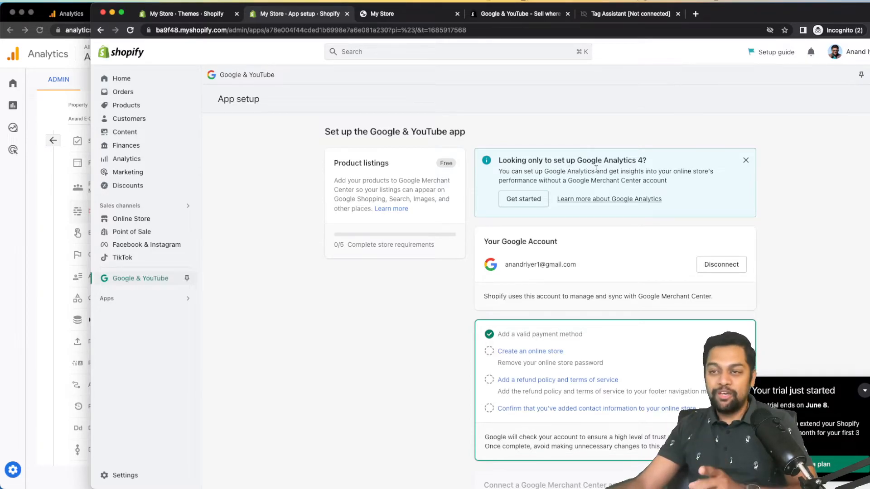
Start the Google Analytics 4-only setup and connect the store to the newly created E-Commerce Store property.
left_click(525, 199)
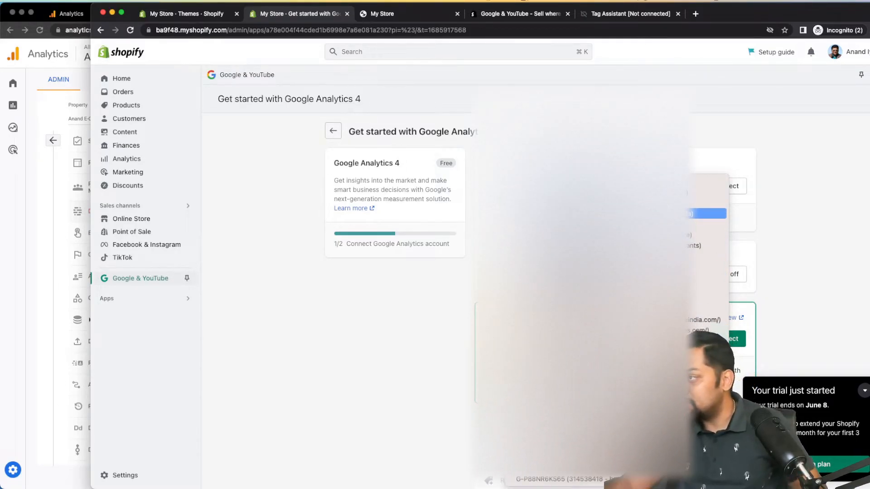
left_click(707, 214)
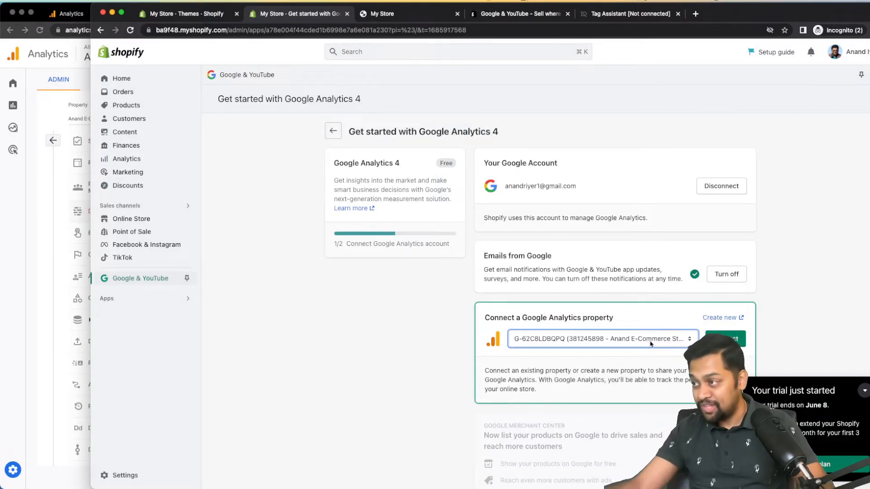
key("ctrl+Up")
left_click(394, 337)
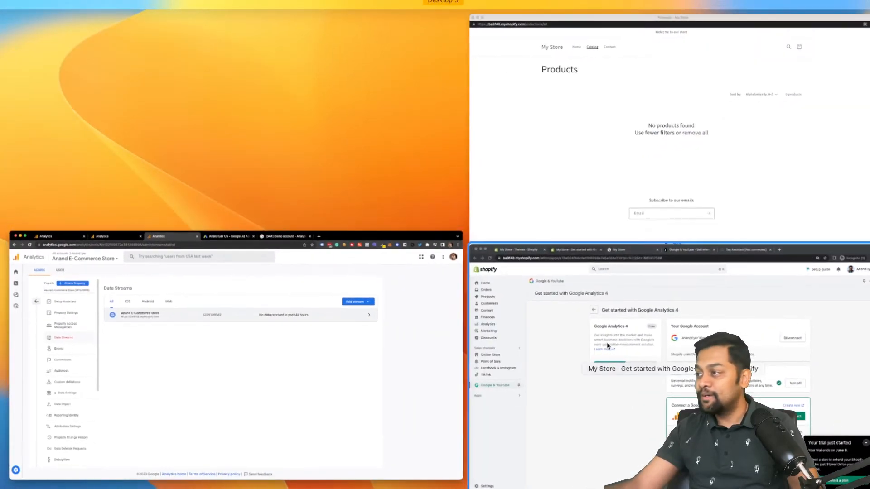
left_click(607, 347)
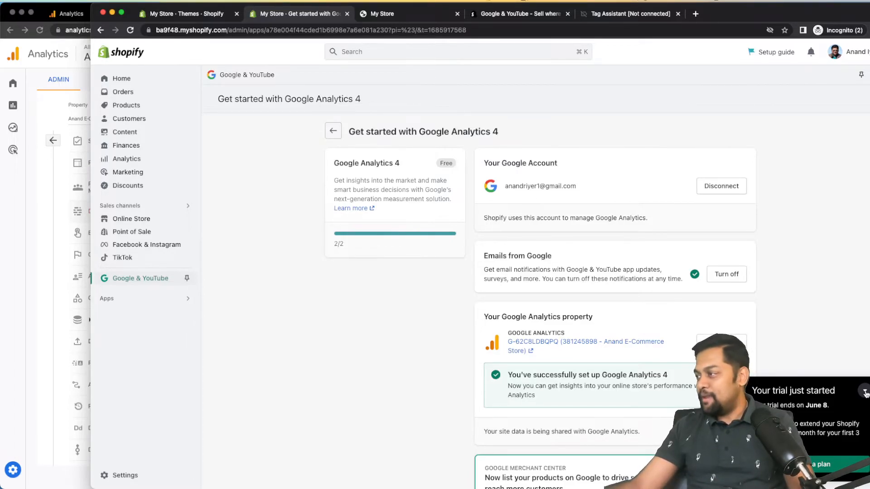
Switch to the Google Analytics window and open the Admin overview for the E-Commerce Store property.
left_click(64, 195)
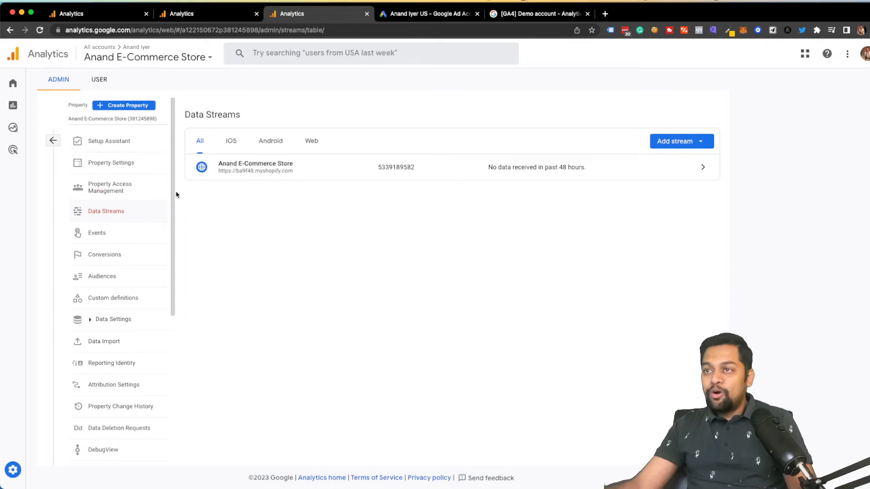
mouse_move(12, 471)
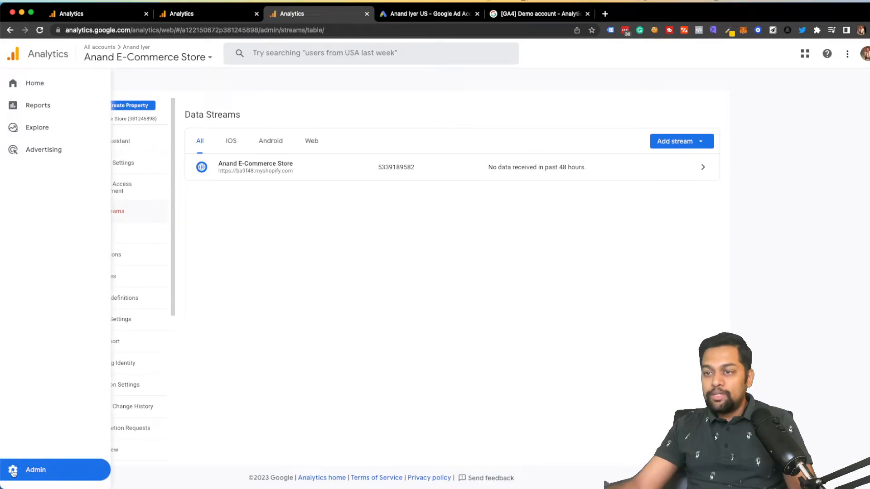
left_click(13, 471)
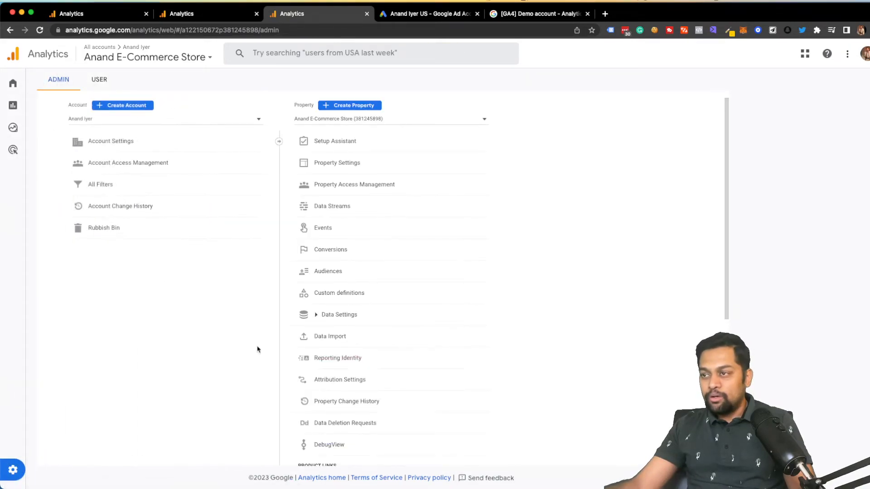
Open DebugView for the E-Commerce Store property, then switch to the Shopify admin window.
scroll(371, 361, "down", 3)
left_click(344, 288)
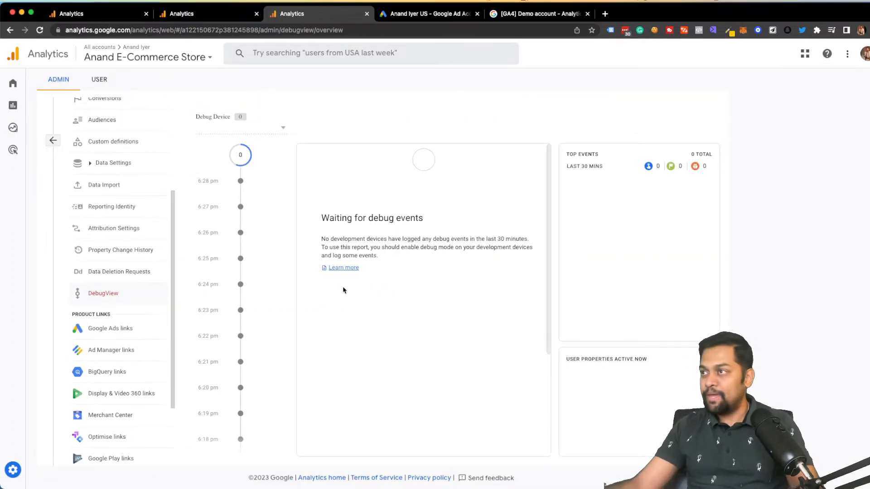
key("ctrl+Up")
left_click(660, 320)
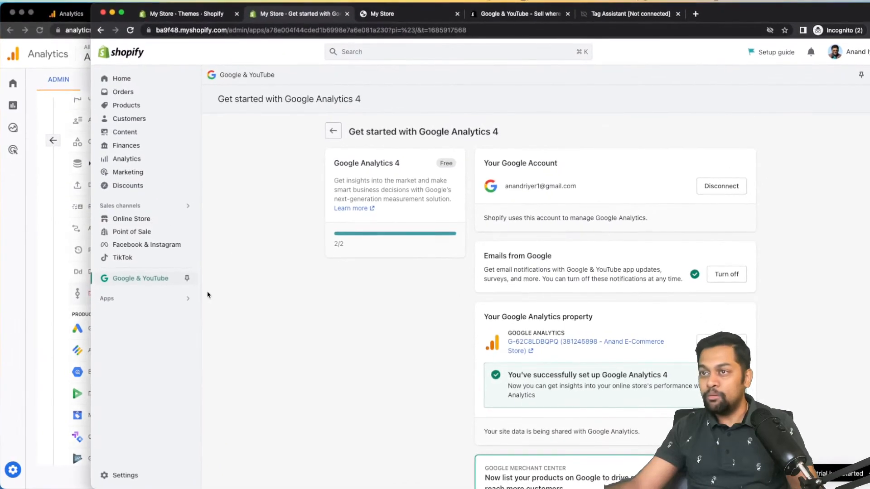
Open the online store's storefront from the Shopify admin and look through the home page and its featured products.
left_click(155, 220)
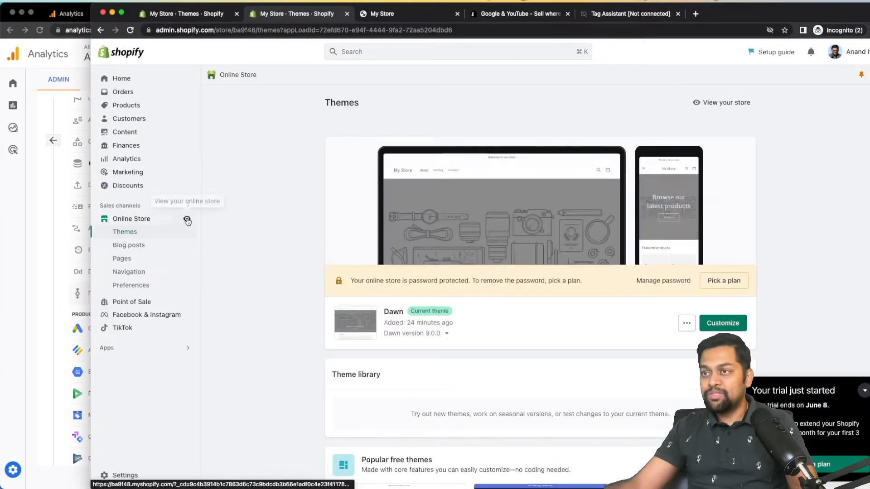
left_click(187, 220)
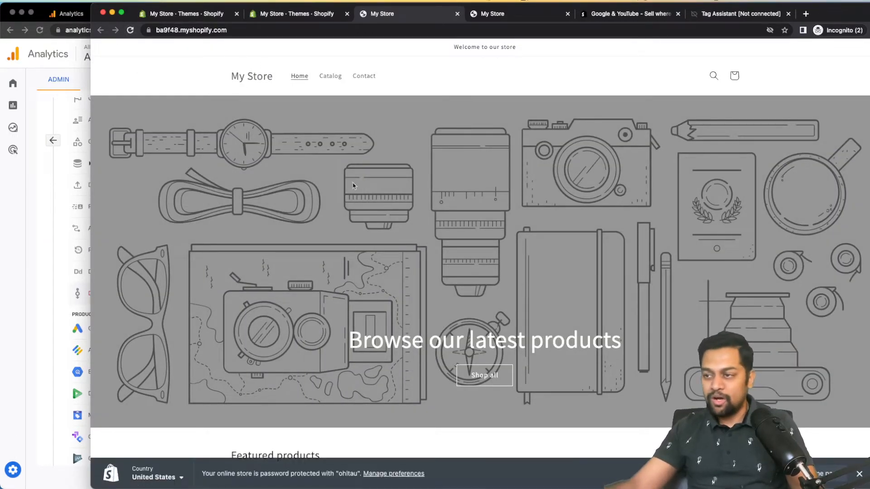
scroll(353, 187, "down", 7)
scroll(352, 189, "up", 7)
scroll(459, 234, "down", 2)
scroll(459, 234, "down", 5)
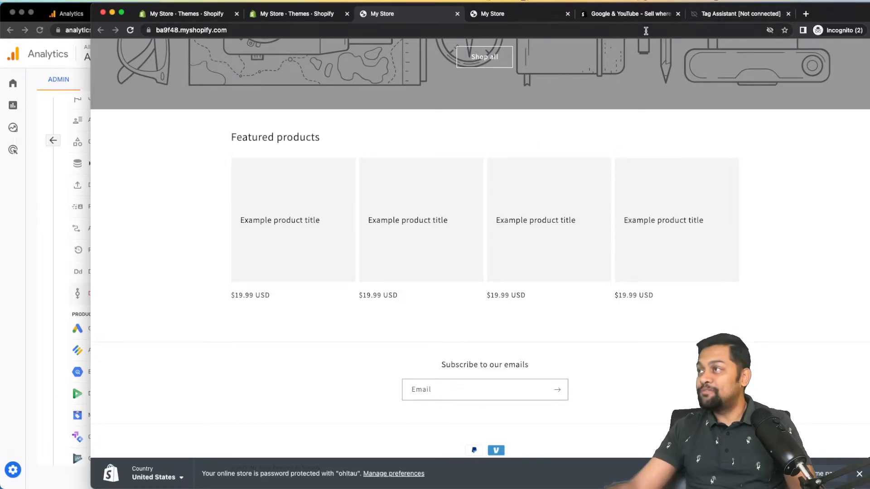
Open Tag Assistant at tagassistant.google.com in a new browser tab.
left_click(805, 17)
type("yag")
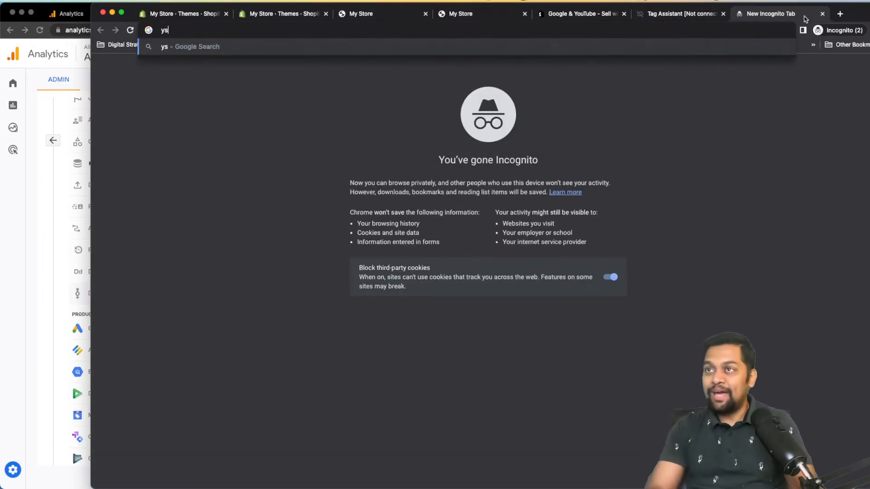
key("BackSpace")
key("BackSpace")
key("BackSpace")
type("tag")
key("Return")
left_click(686, 32)
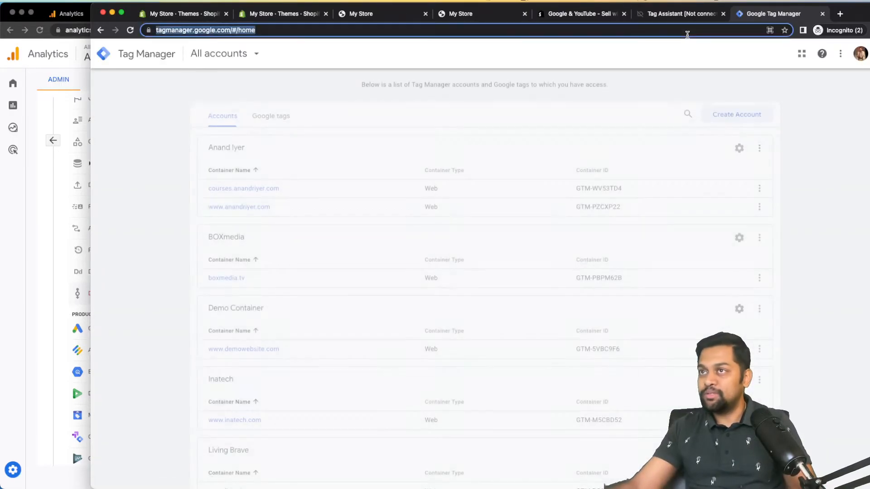
type("tagass")
key("Down")
key("Return")
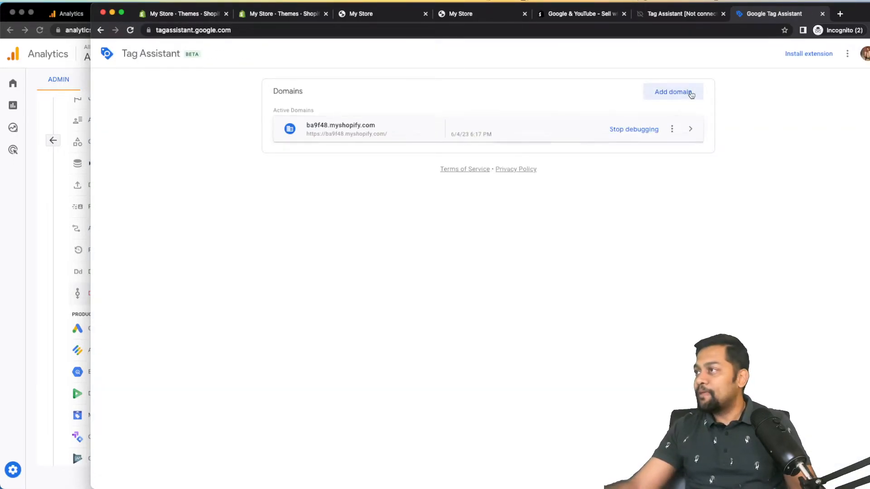
Stop the existing debugging session for the ba9f48.myshopify.com domain in Tag Assistant.
left_click(676, 95)
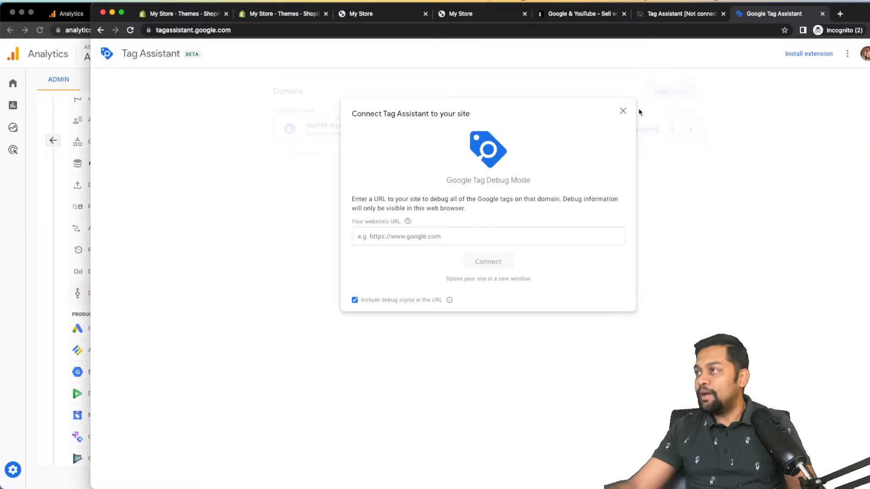
left_click(625, 112)
left_click(672, 130)
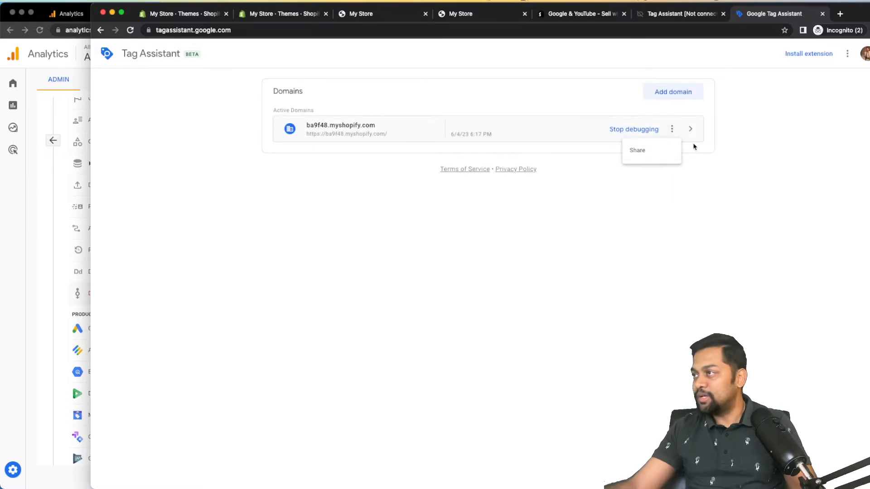
left_click(691, 131)
left_click(635, 130)
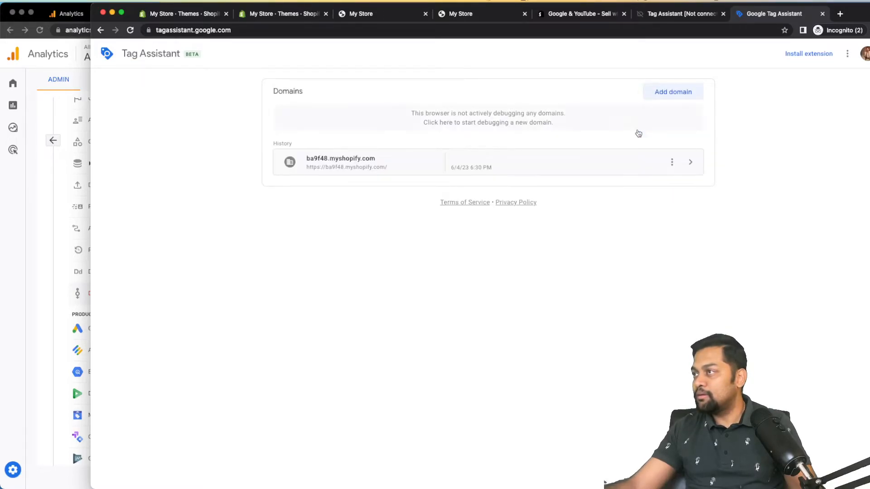
left_click(678, 96)
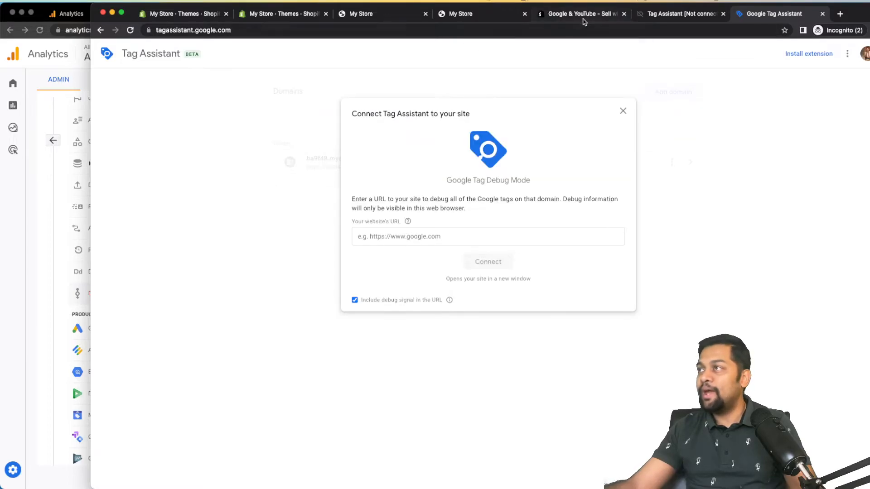
left_click(471, 15)
left_click(267, 31)
key("super+c")
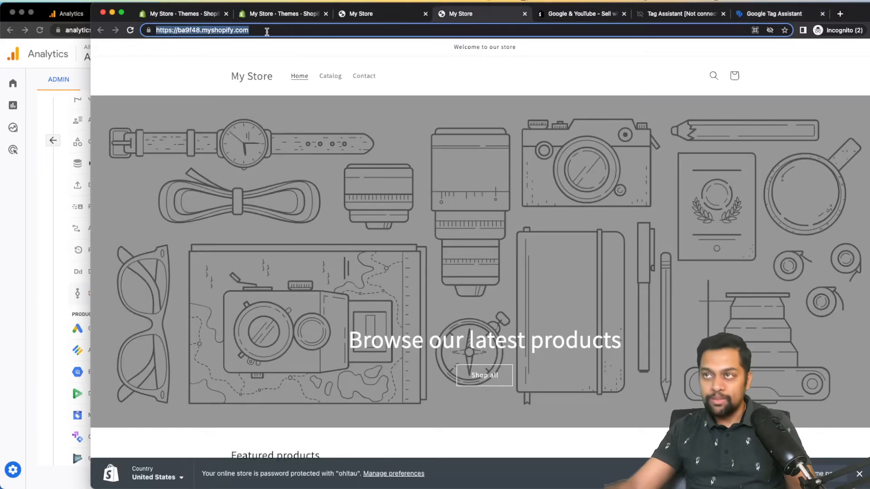
left_click(747, 13)
left_click(423, 237)
key("super+v")
left_click(489, 263)
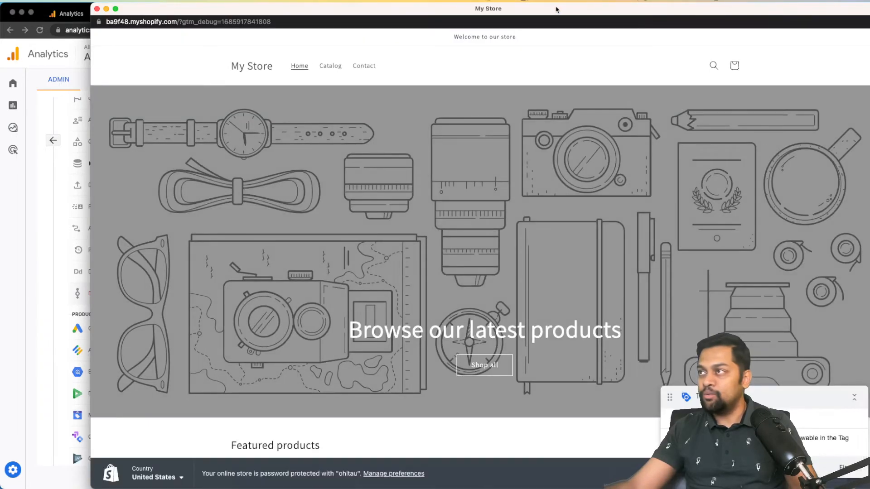
Move the debug store window aside, continue to the connected Tag Assistant session, and inspect the Page View hit's details.
left_click_drag(557, 8, 538, 161)
left_click(680, 112)
left_click(501, 251)
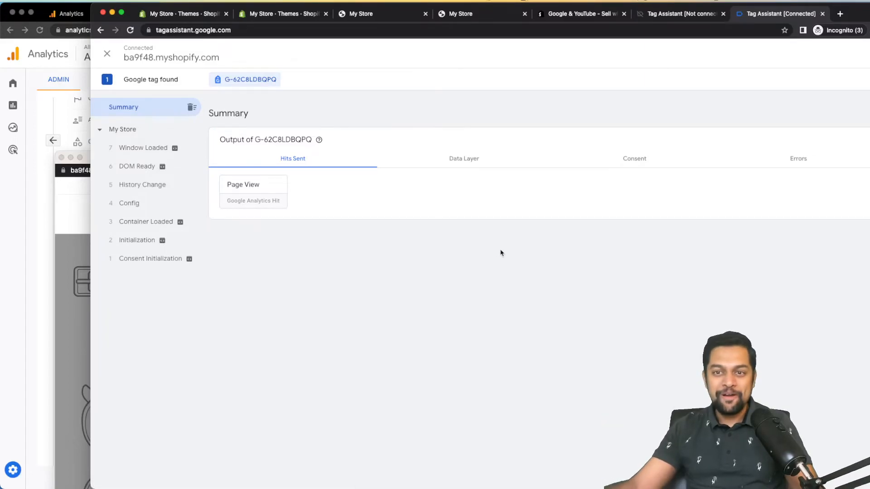
left_click(245, 186)
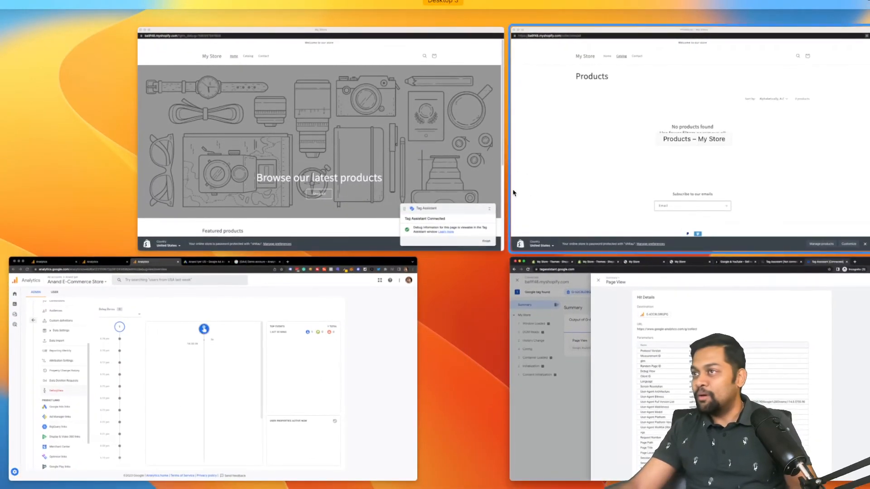
Visit the Catalog page in the debug store window and return to Tag Assistant's summary of hits sent.
left_click(374, 164)
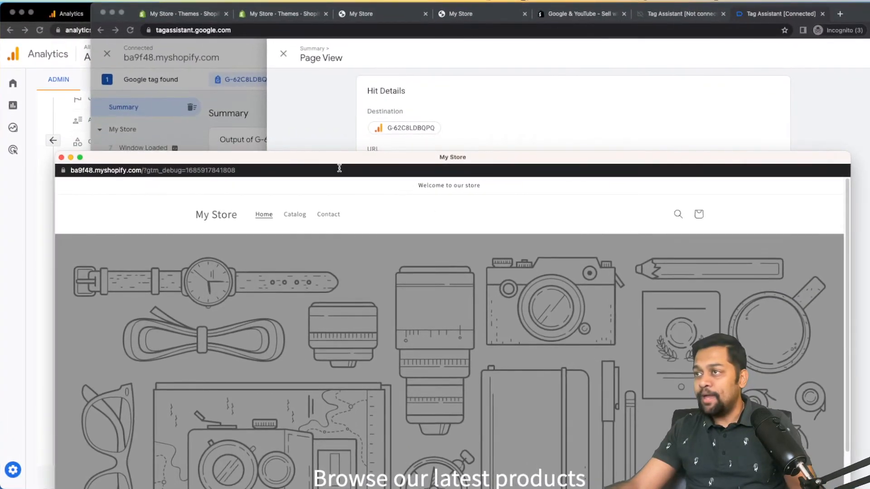
left_click(295, 218)
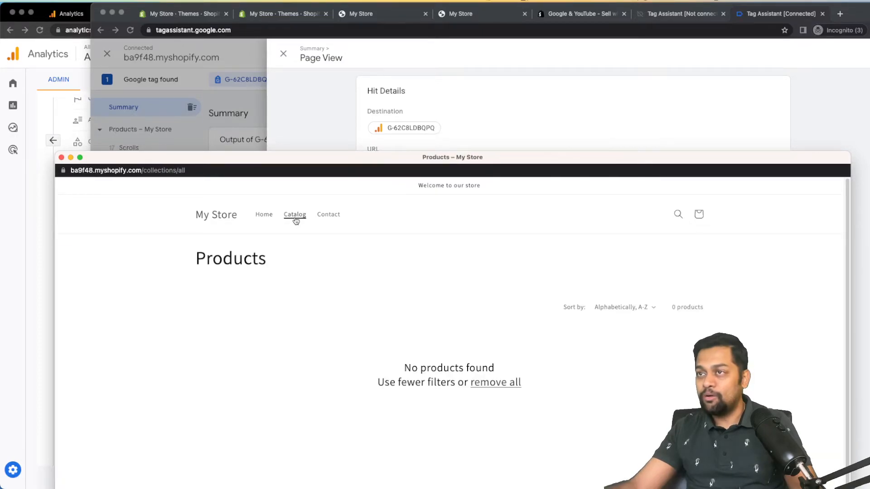
left_click(277, 125)
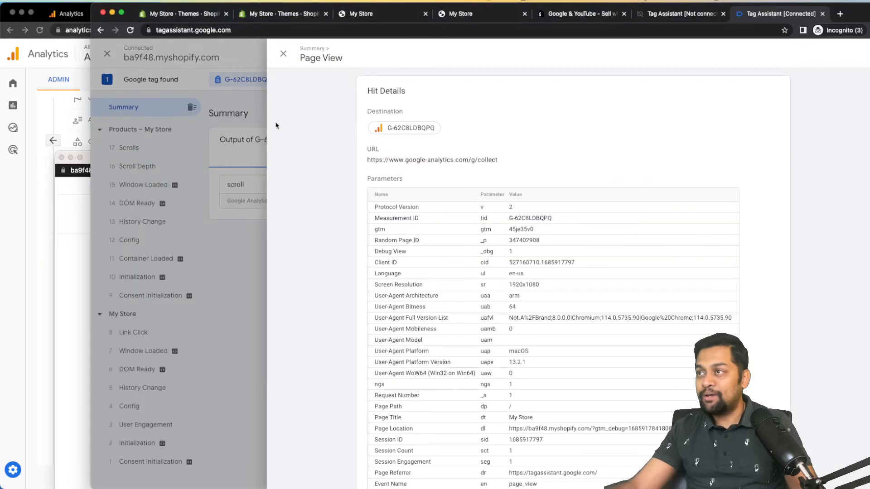
left_click(192, 117)
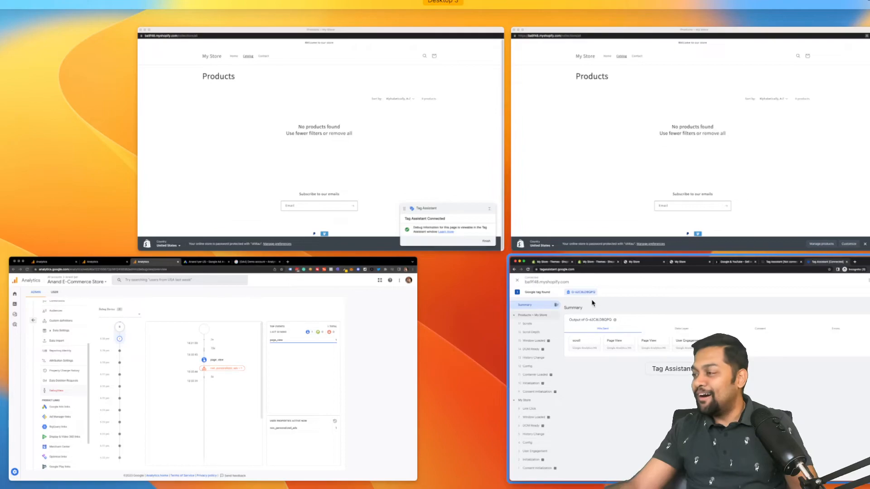
Generate more test events in the debug store by visiting Home, trying an example product, and following Shop all.
left_click(374, 134)
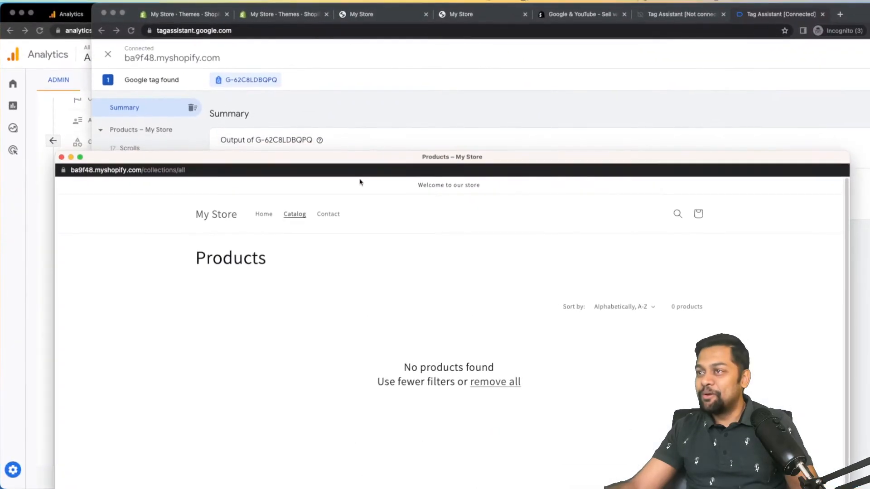
left_click(263, 214)
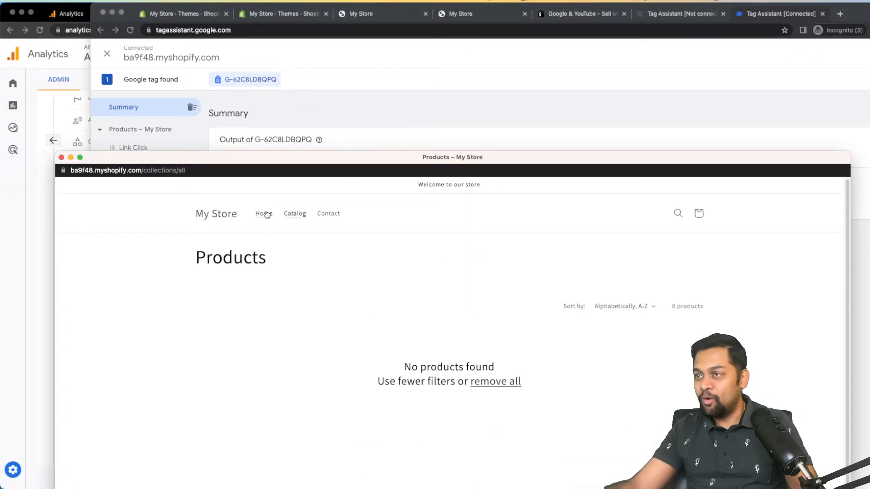
scroll(404, 303, "down", 5)
left_click(244, 370)
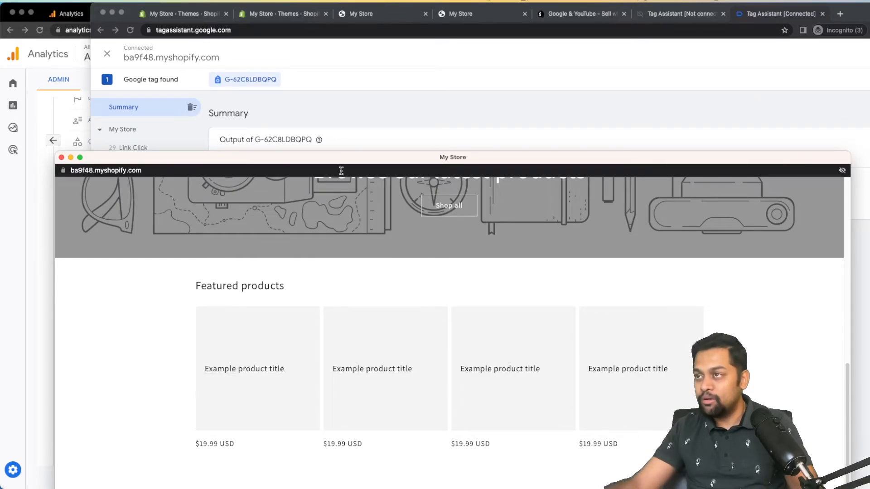
left_click_drag(341, 167, 347, 94)
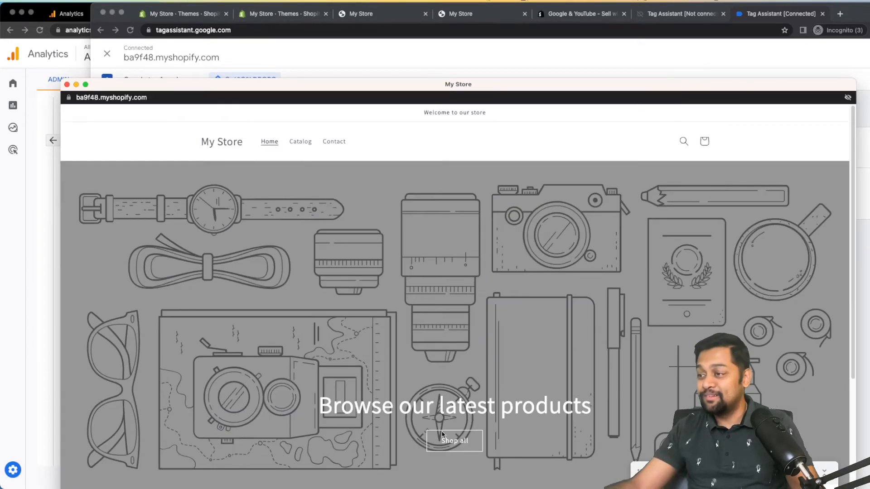
left_click(446, 444)
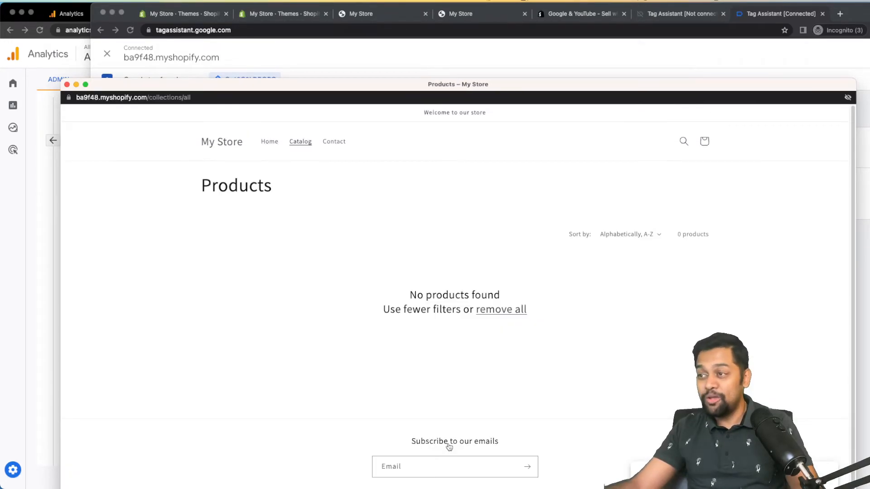
Return to Tag Assistant and examine the parameters of the latest scroll and Page View hits.
key("ctrl+Up")
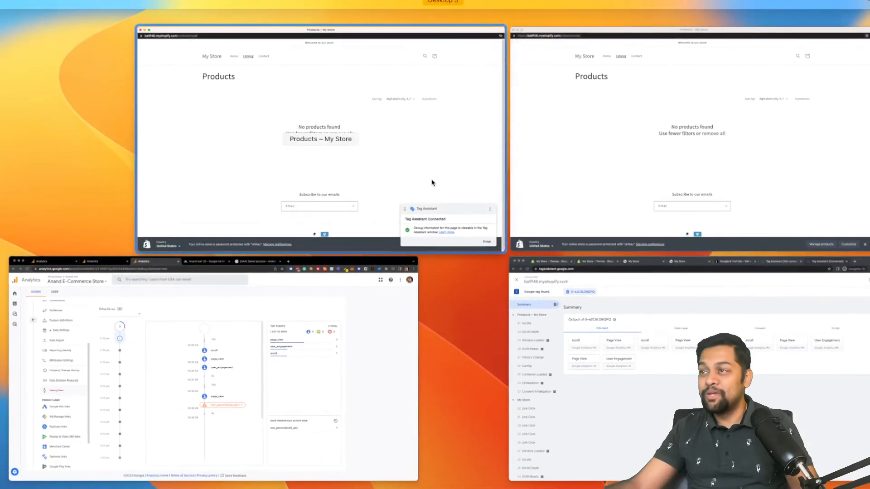
left_click(626, 331)
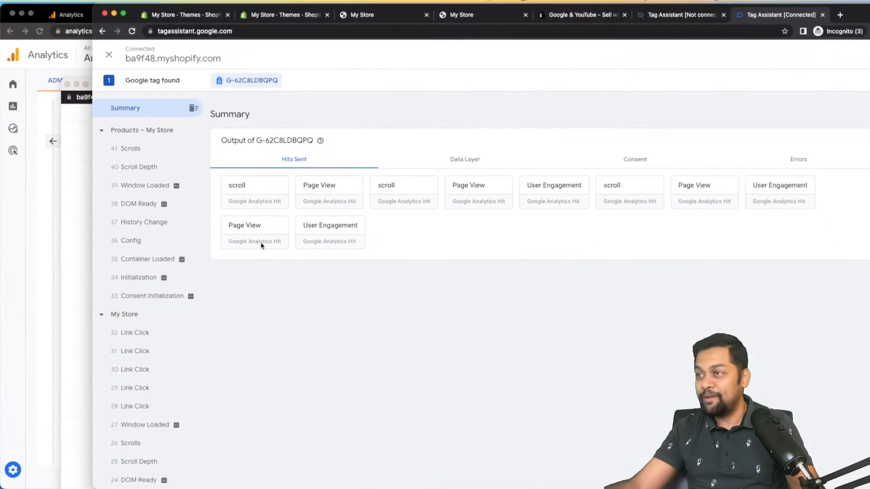
left_click(253, 194)
scroll(525, 281, "down", 3)
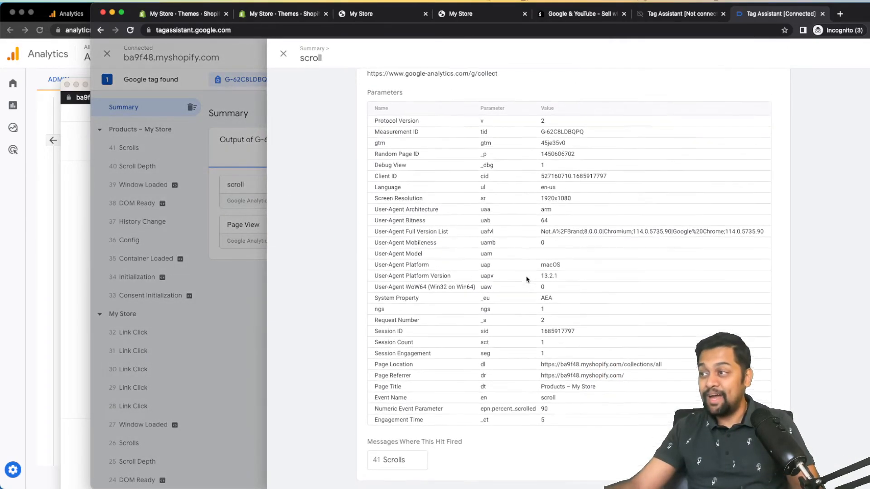
left_click(229, 266)
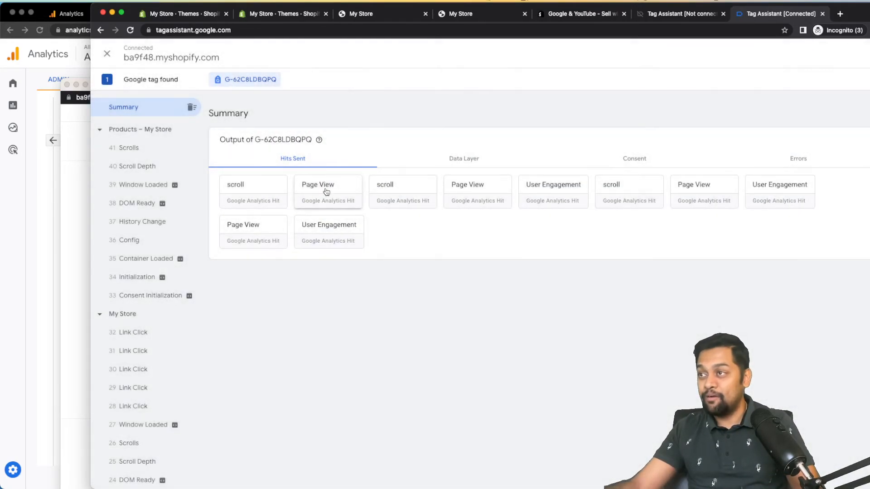
left_click(325, 191)
Bring the debug store window forward, reposition it, and browse the home page down to the featured products.
left_click(71, 203)
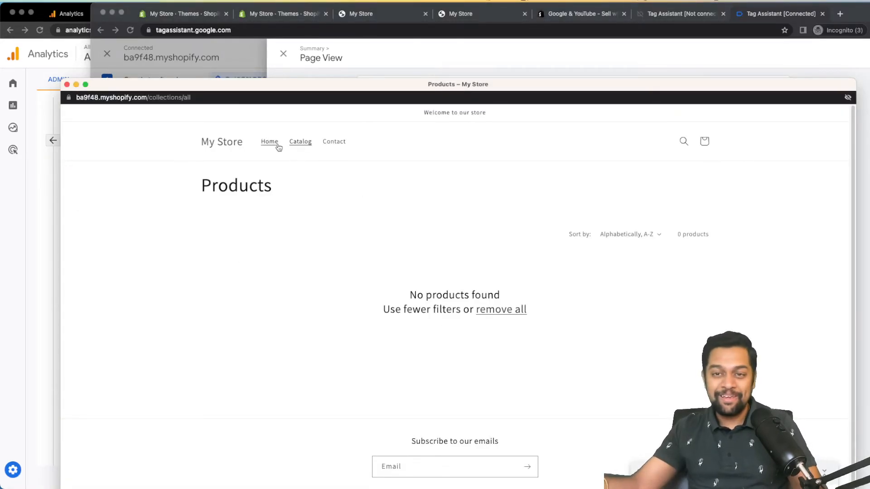
left_click_drag(458, 86, 446, 36)
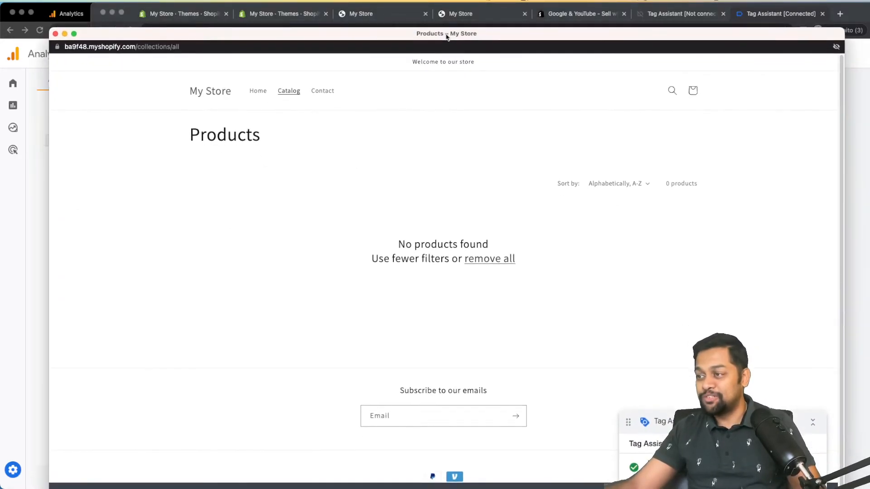
left_click(261, 94)
scroll(462, 313, "down", 5)
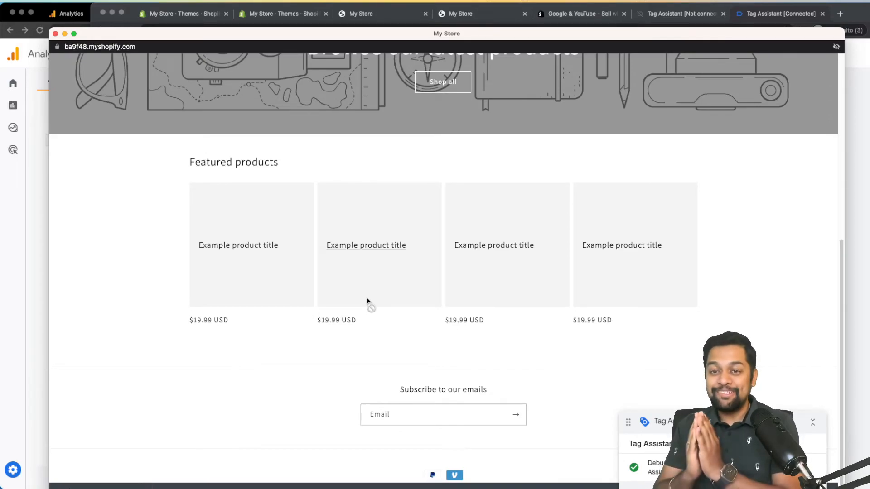
Review the hits sent in Tag Assistant's summary, then switch to Google Analytics to check the events in DebugView.
left_click(859, 131)
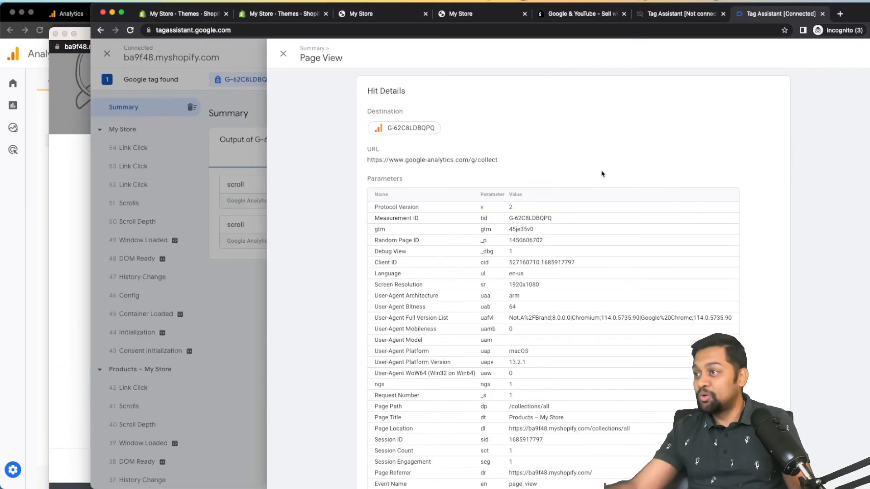
left_click(283, 54)
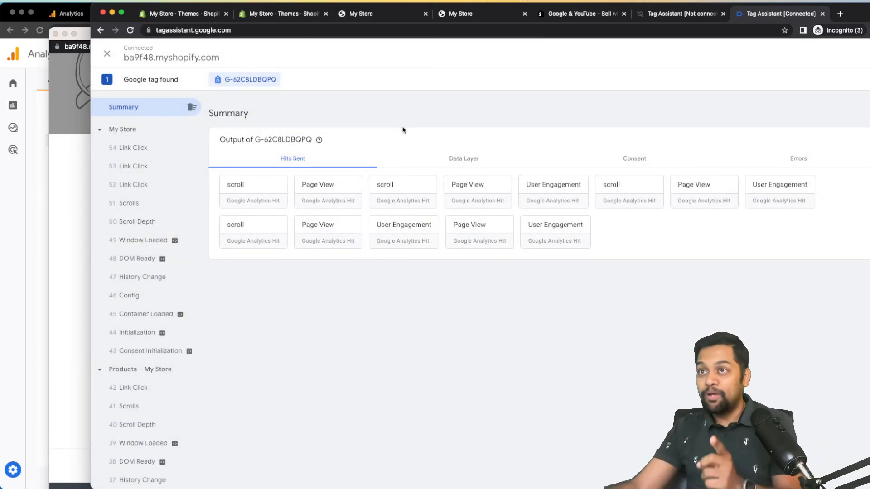
left_click(20, 169)
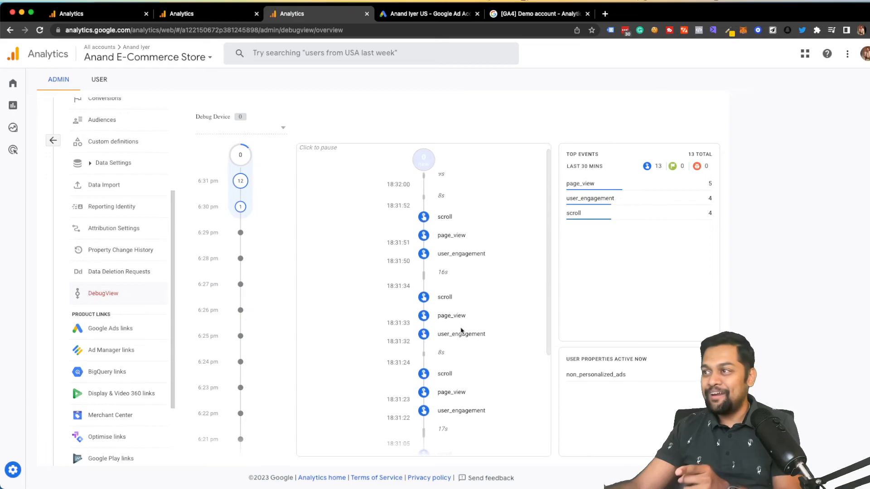
Open the earliest page_view event in the DebugView stream and examine its campaign, ga_session_id, ga_session_number and medium parameters.
scroll(461, 332, "down", 3)
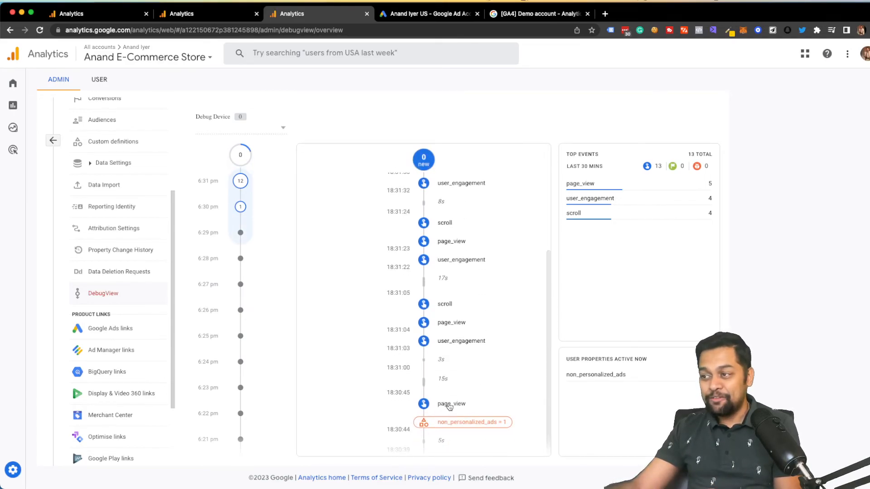
left_click(449, 405)
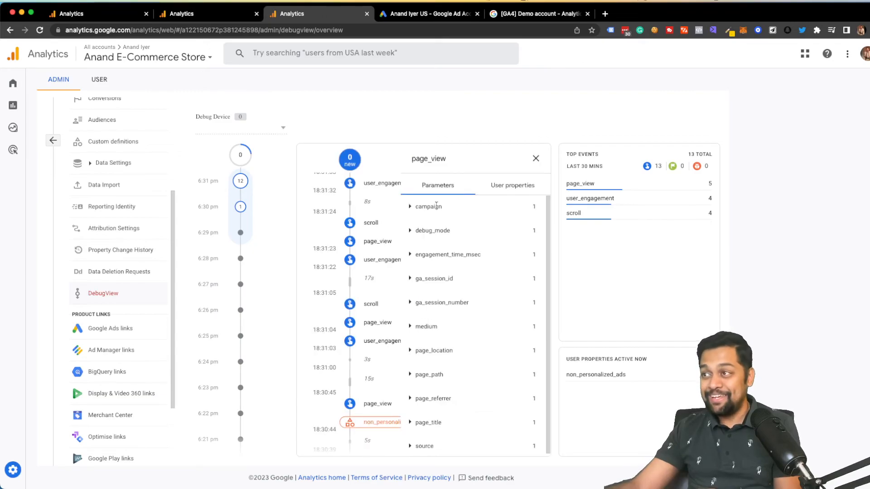
left_click(410, 211)
left_click(410, 212)
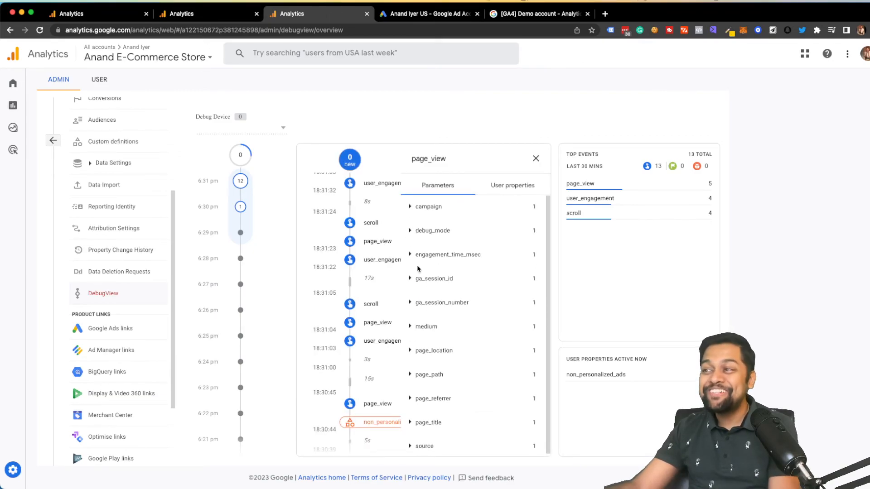
left_click(410, 279)
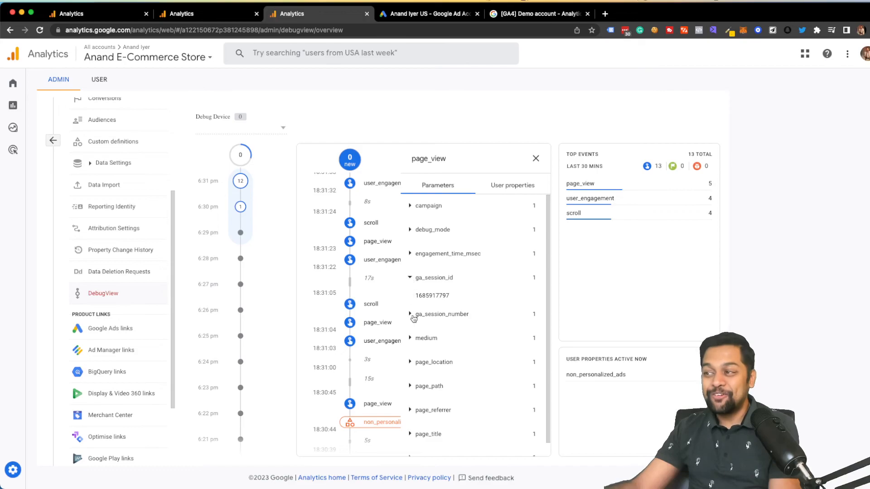
left_click(410, 316)
left_click(411, 339)
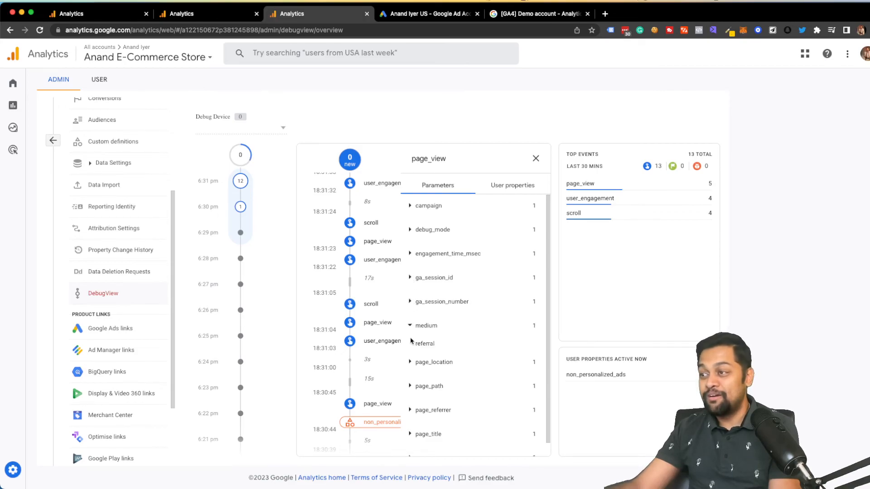
Inspect the parameters of the first user_engagement and scroll events, and review the more recent events in the stream.
left_click(379, 339)
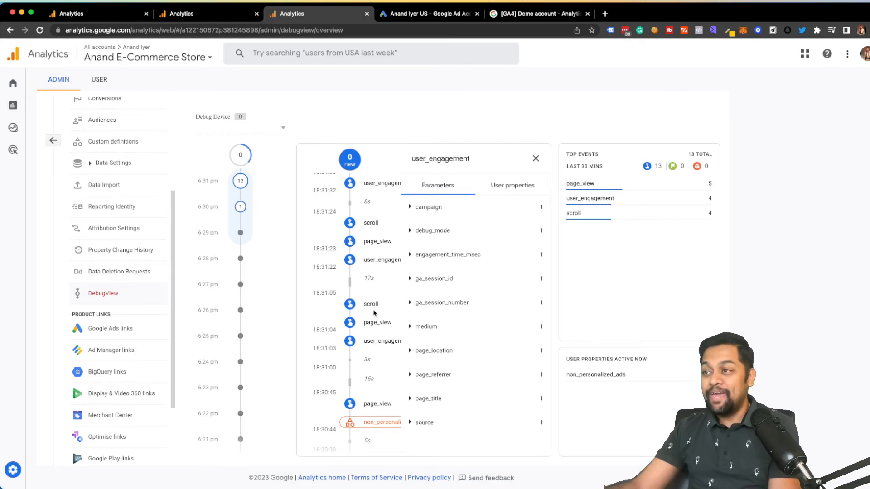
left_click(371, 305)
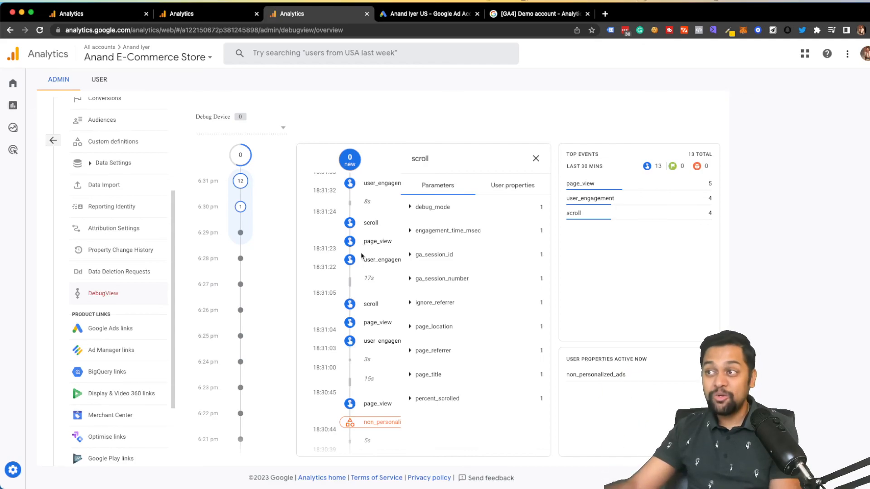
scroll(362, 247, "up", 1)
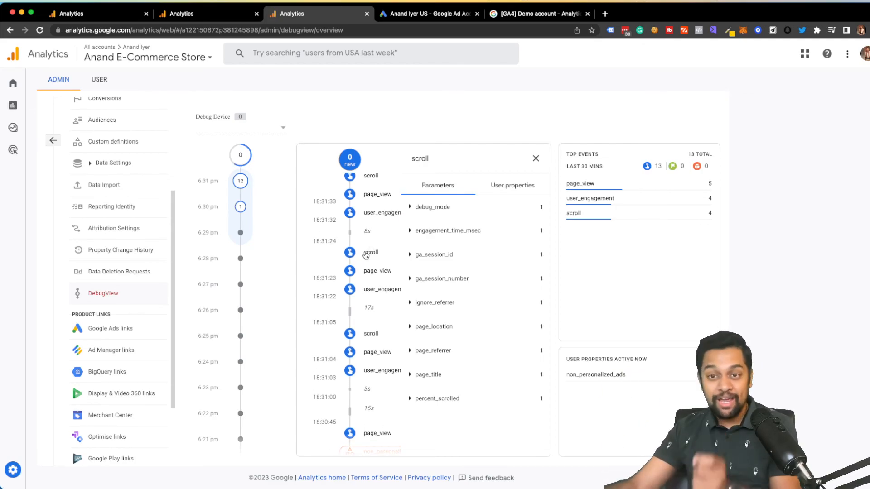
scroll(365, 255, "up", 3)
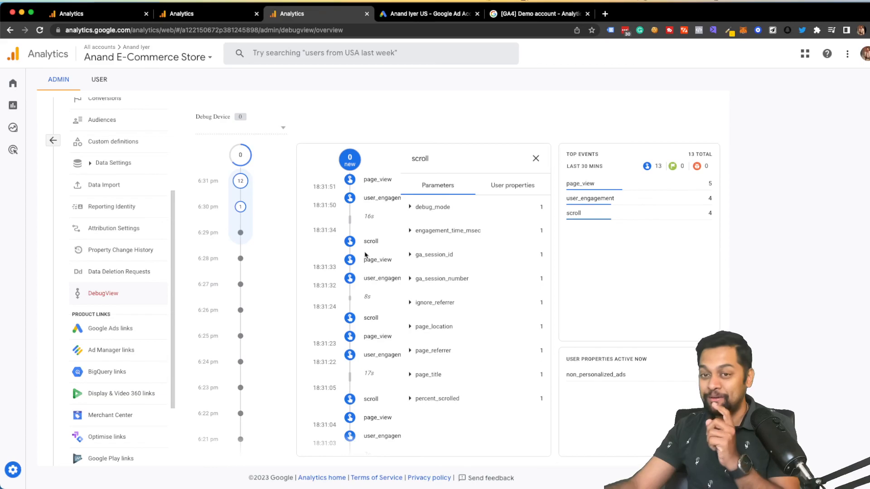